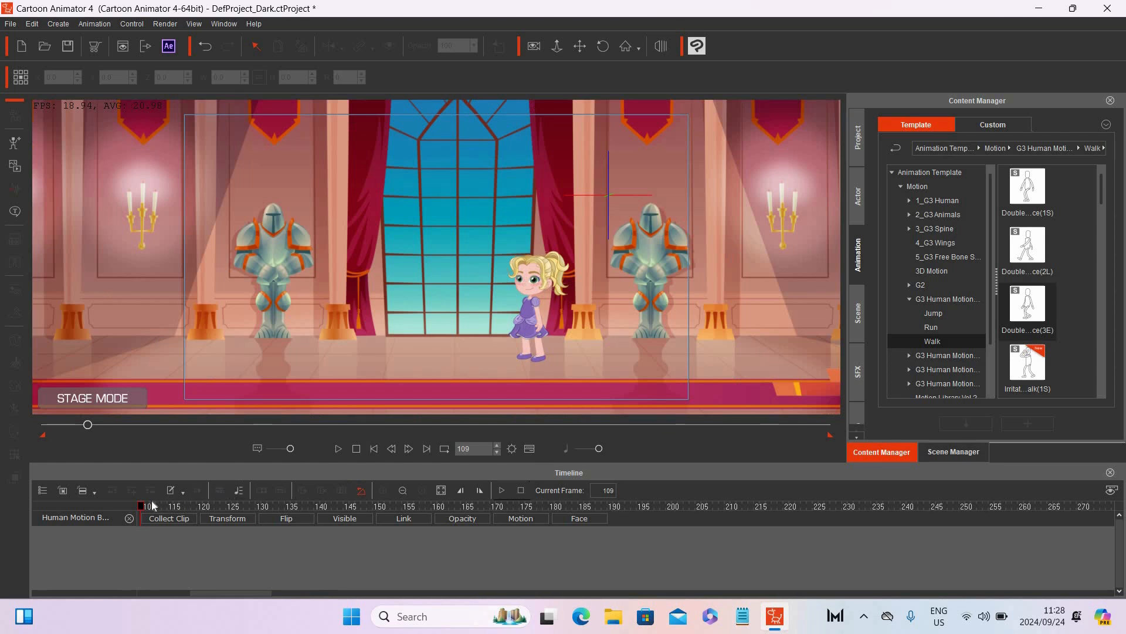
# Step: Open the character's Transform track and add a transform keyframe at frame 8
pyautogui.moveTo(143, 507); pyautogui.dragTo(121, 502)
pyautogui.click(371, 446)
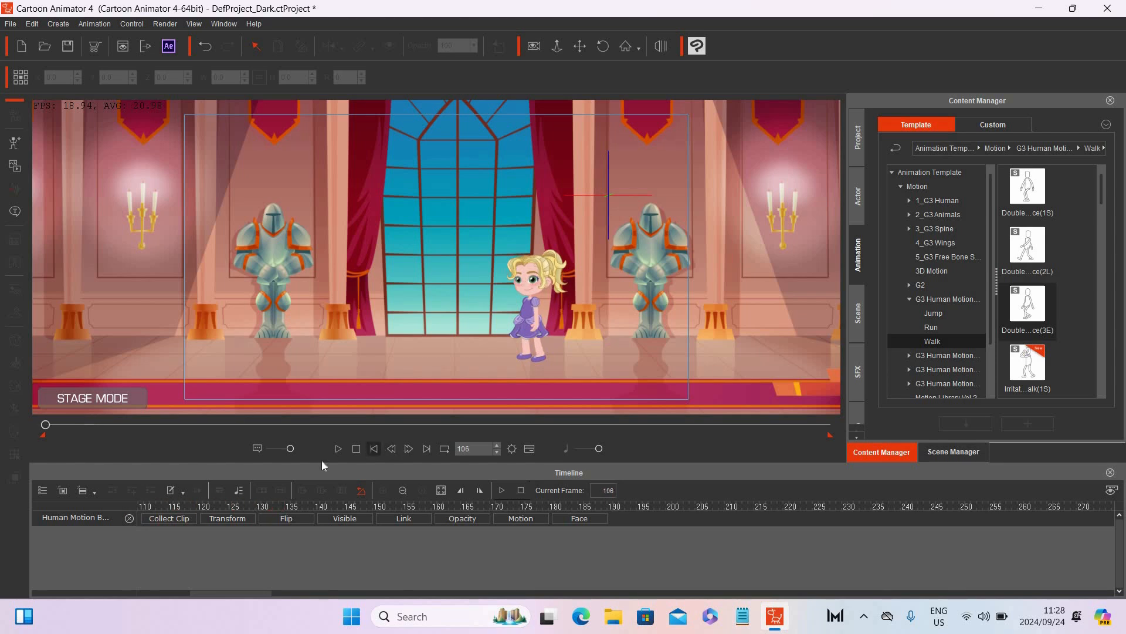
pyautogui.moveTo(142, 507); pyautogui.dragTo(182, 505)
pyautogui.click(213, 519)
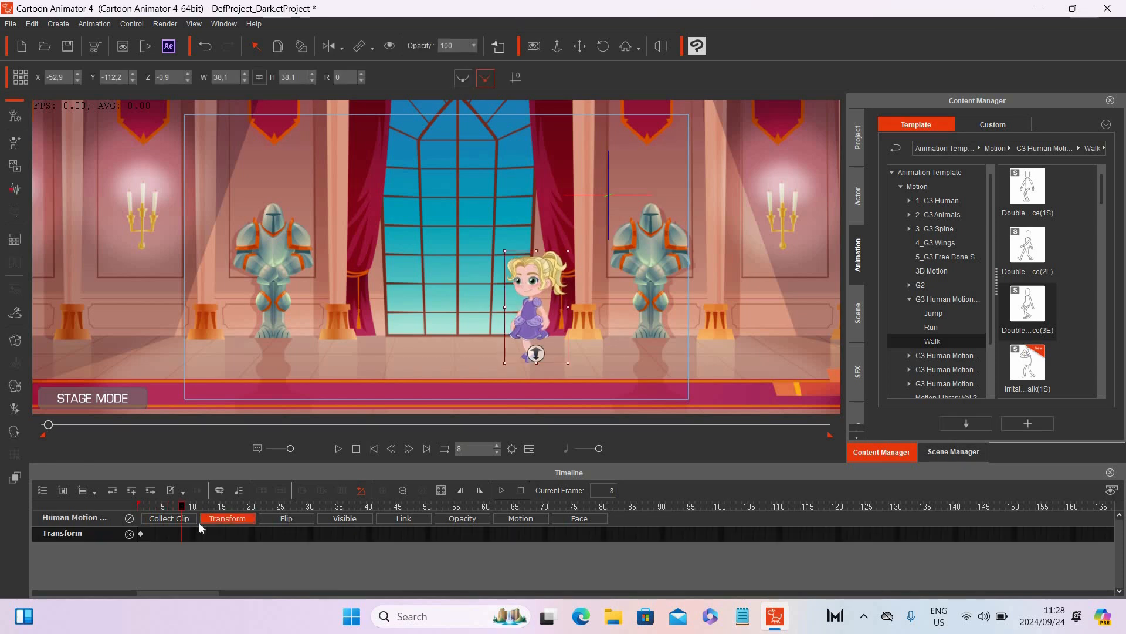
pyautogui.doubleClick(181, 532)
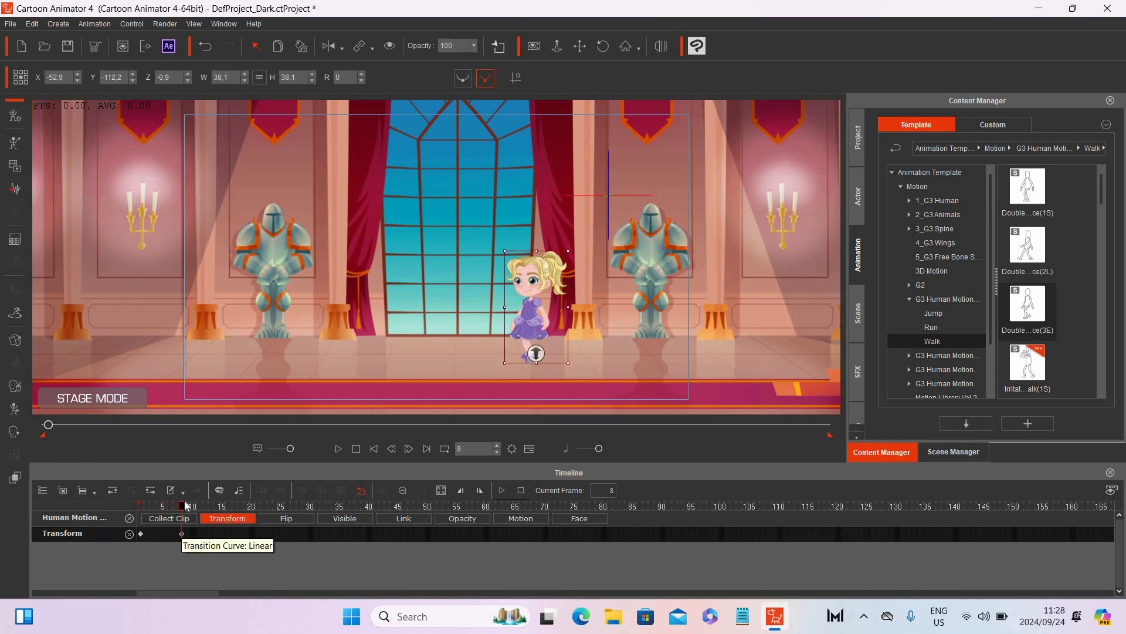
# Step: At frame 99, move the character left along the floor to X -158.7
pyautogui.moveTo(181, 506); pyautogui.dragTo(716, 512)
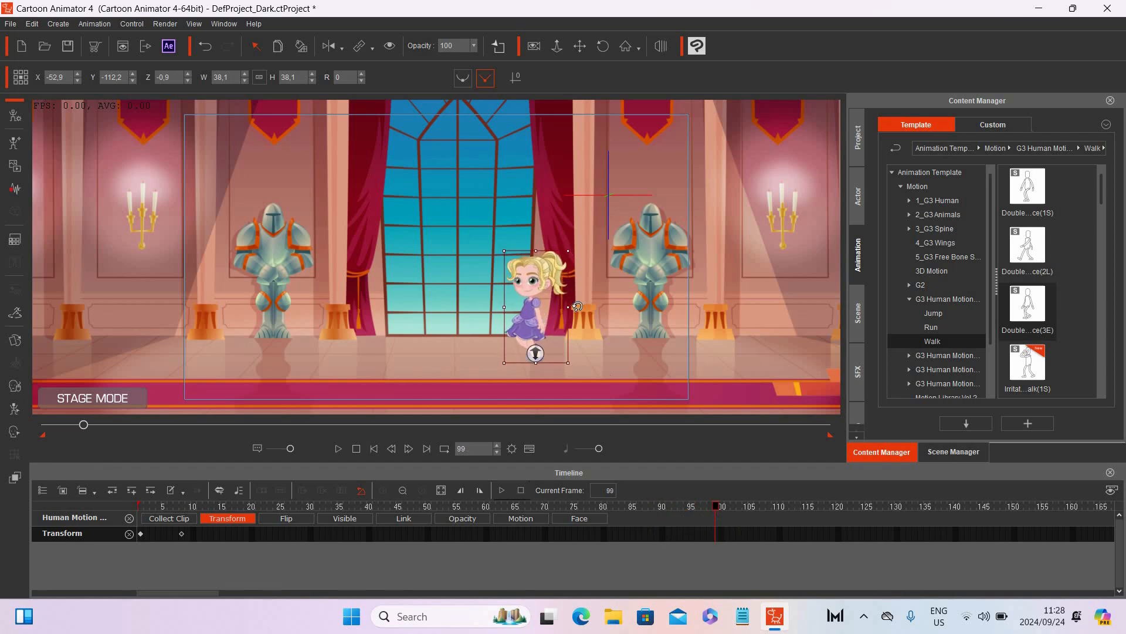
pyautogui.moveTo(463, 309); pyautogui.dragTo(305, 309)
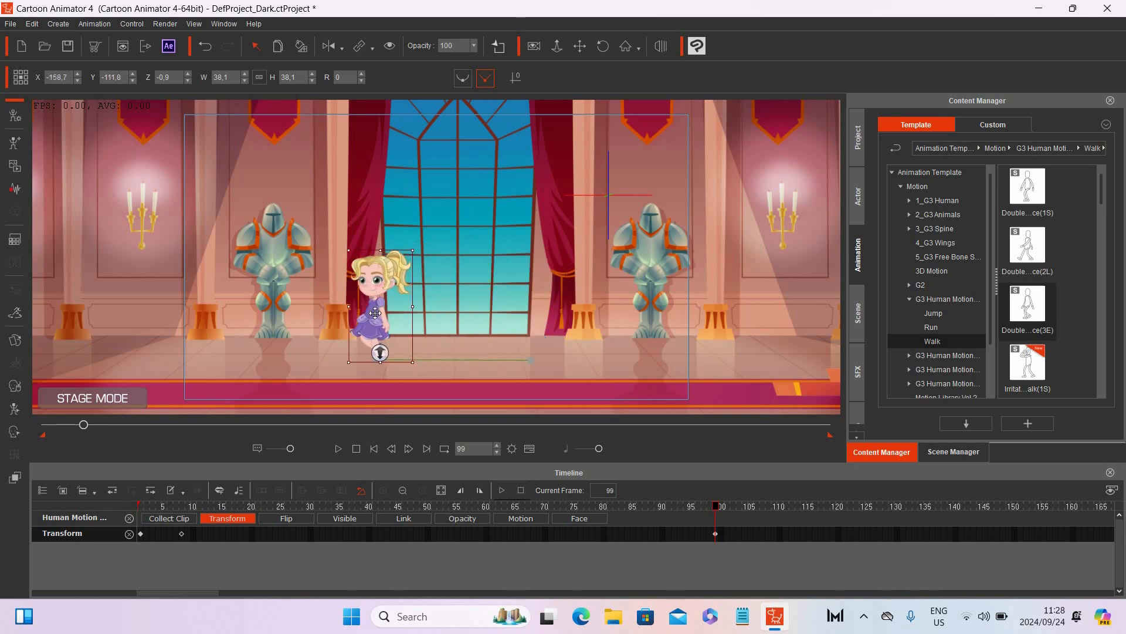
pyautogui.moveTo(376, 314); pyautogui.dragTo(376, 314)
# Step: Rewind and play the walk animation, then stop playback
pyautogui.click(375, 448)
pyautogui.click(338, 449)
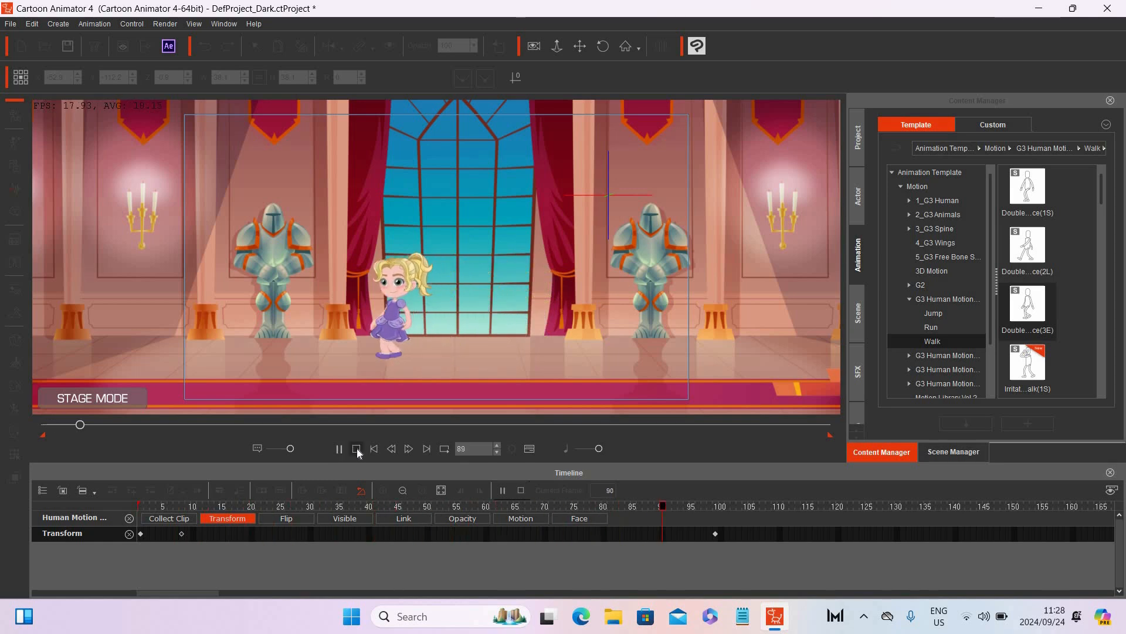
pyautogui.click(357, 448)
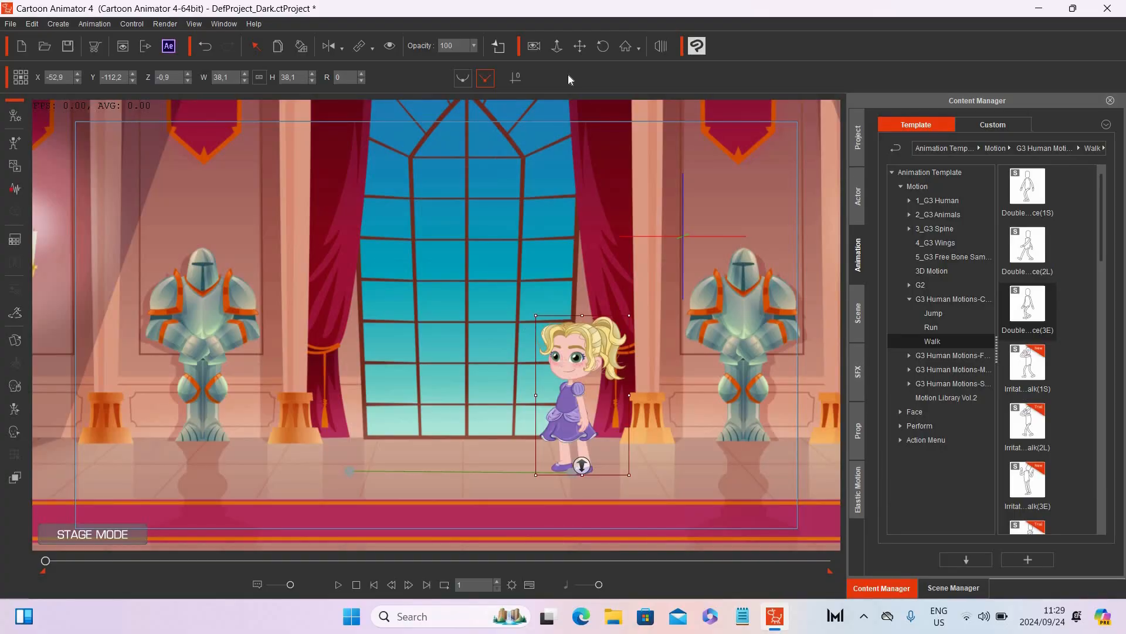
# Step: Select the character on the stage and duplicate it
pyautogui.click(580, 46)
pyautogui.moveTo(597, 263); pyautogui.dragTo(581, 226)
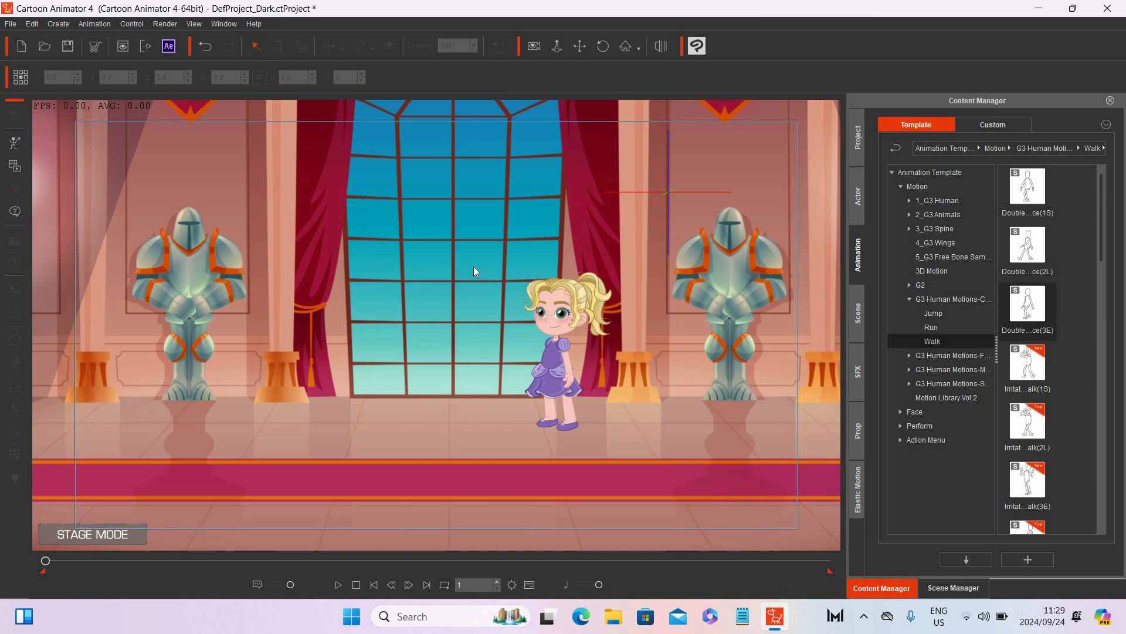
pyautogui.click(555, 357)
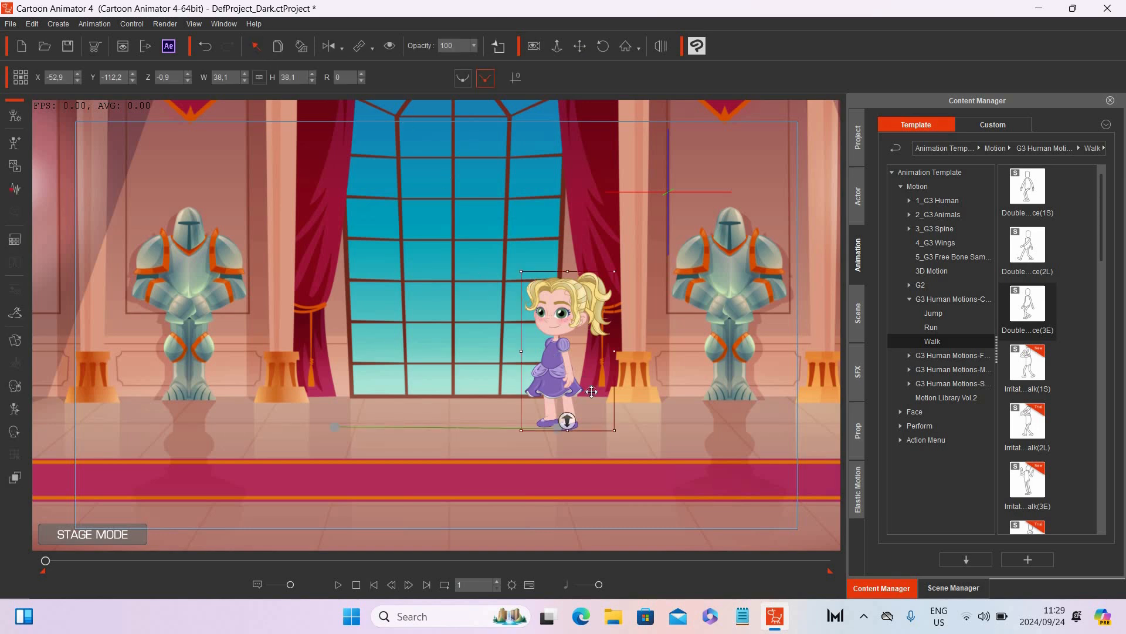
pyautogui.click(278, 47)
# Step: Duplicate the character once more and delete the extra copy
pyautogui.click(955, 587)
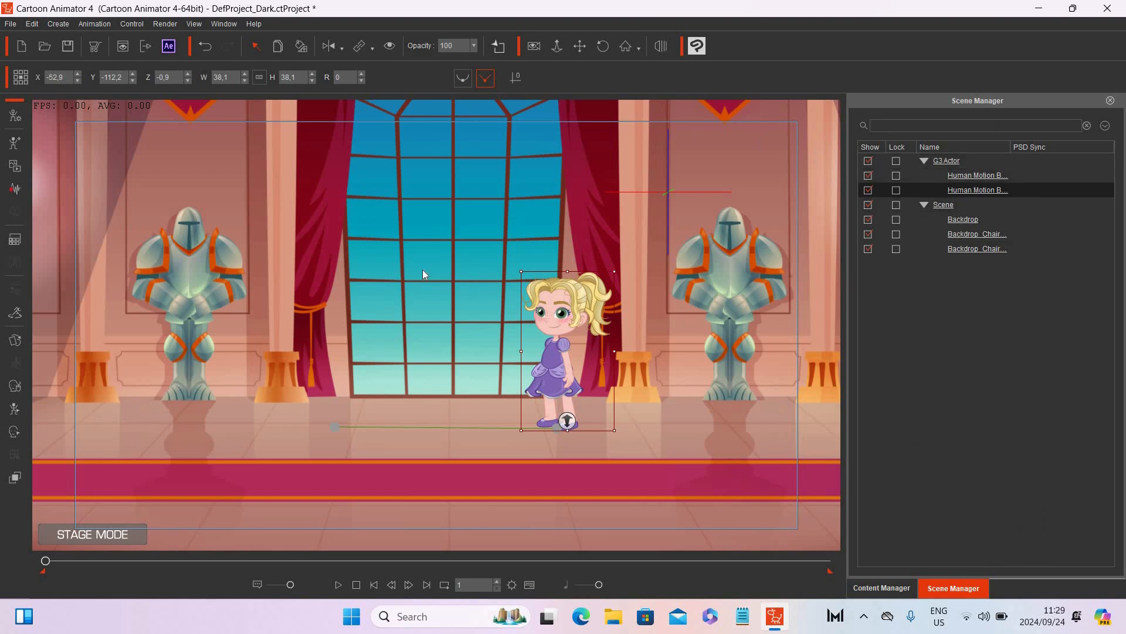
pyautogui.click(279, 48)
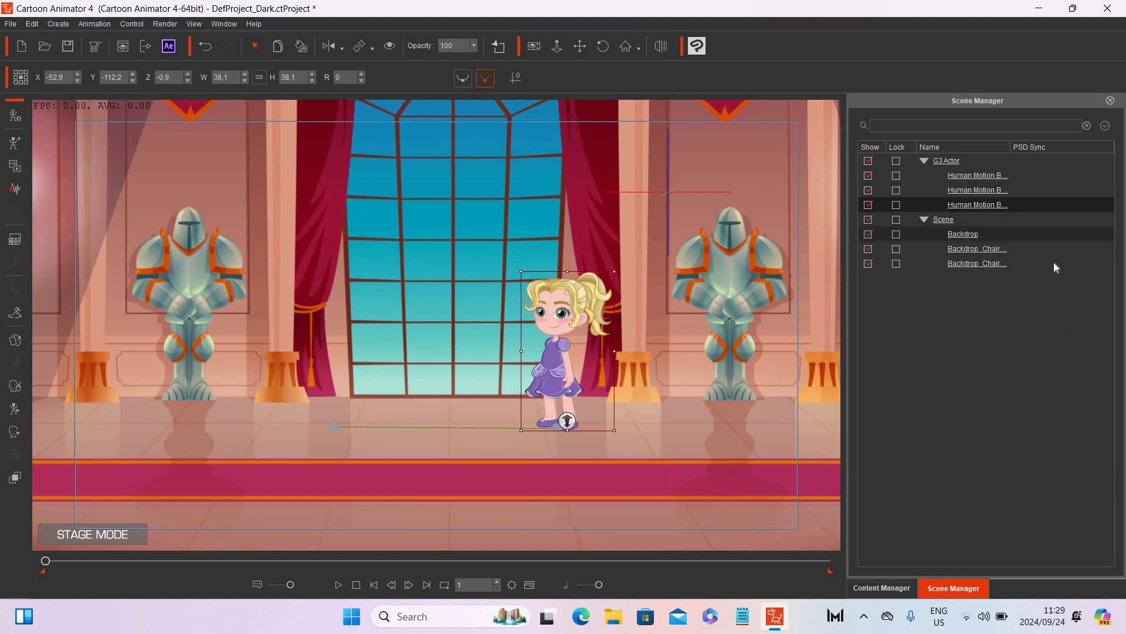
pyautogui.press('Delete')
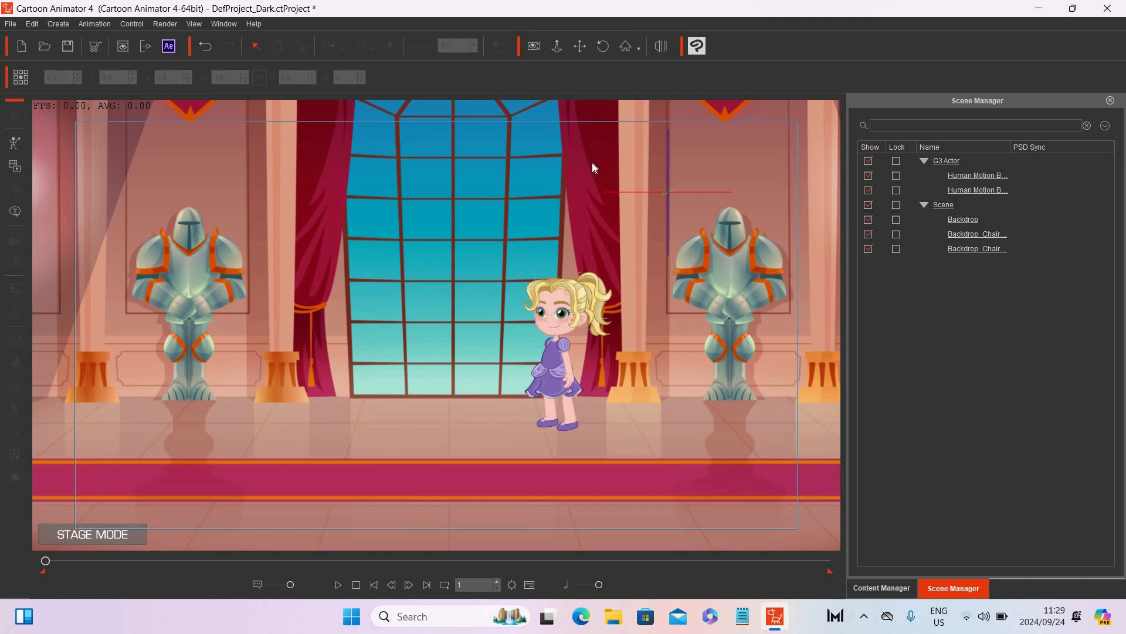
# Step: Select the duplicated character and flip it vertically
pyautogui.click(963, 190)
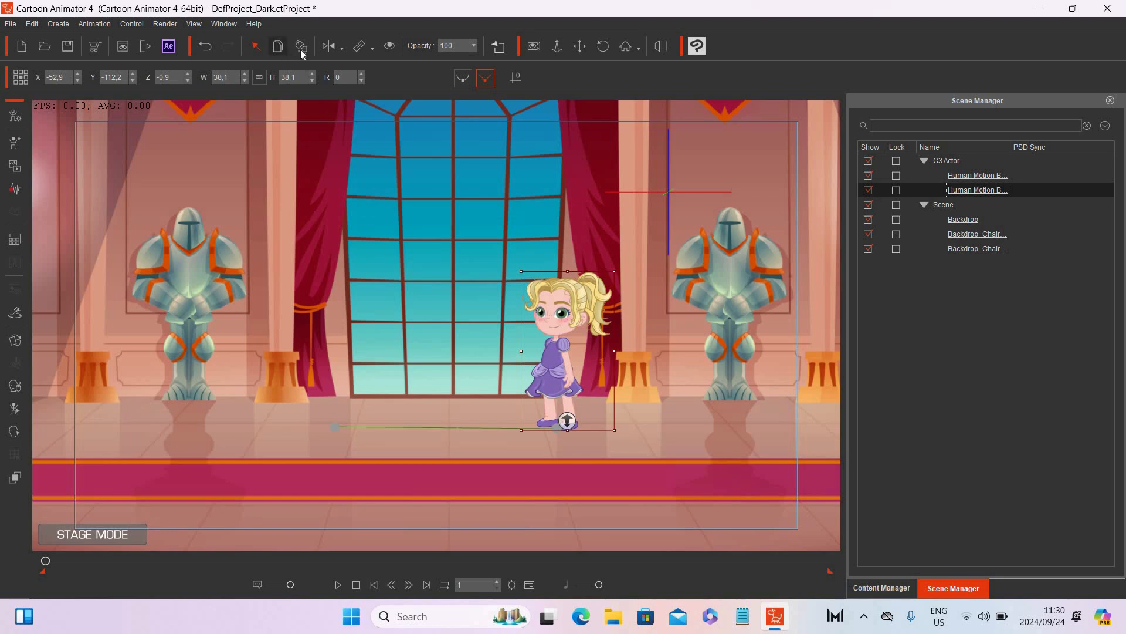
pyautogui.click(341, 48)
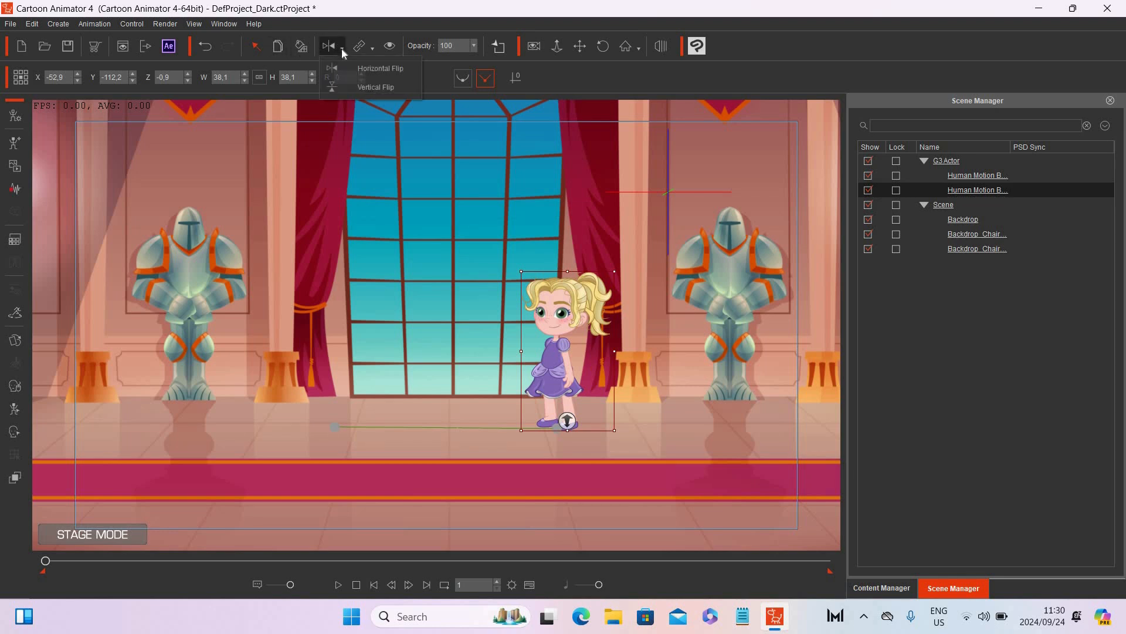
pyautogui.click(365, 86)
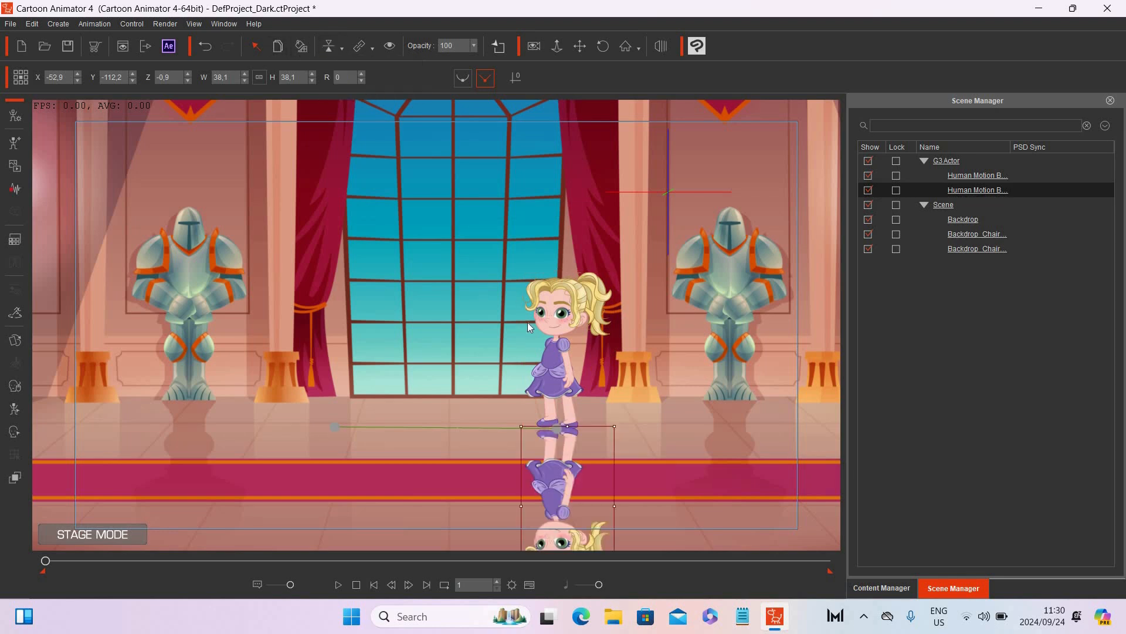
# Step: Squash the flipped copy to a height of 9.4 and set its opacity to 24
pyautogui.moveTo(568, 423); pyautogui.dragTo(568, 458)
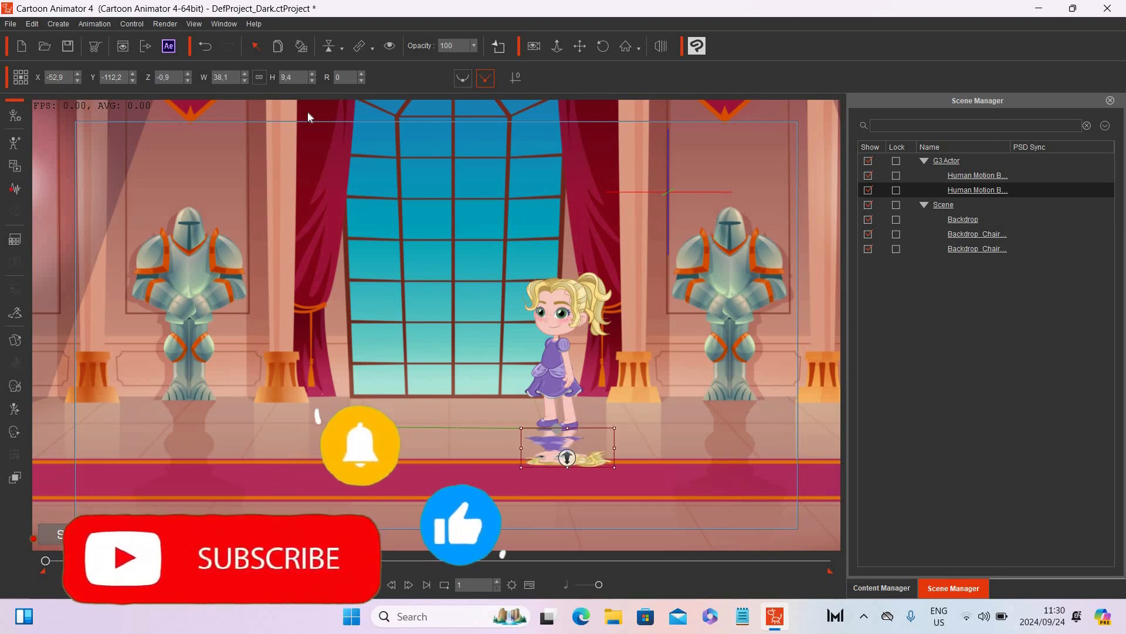
pyautogui.click(474, 45)
pyautogui.moveTo(480, 55); pyautogui.dragTo(455, 58)
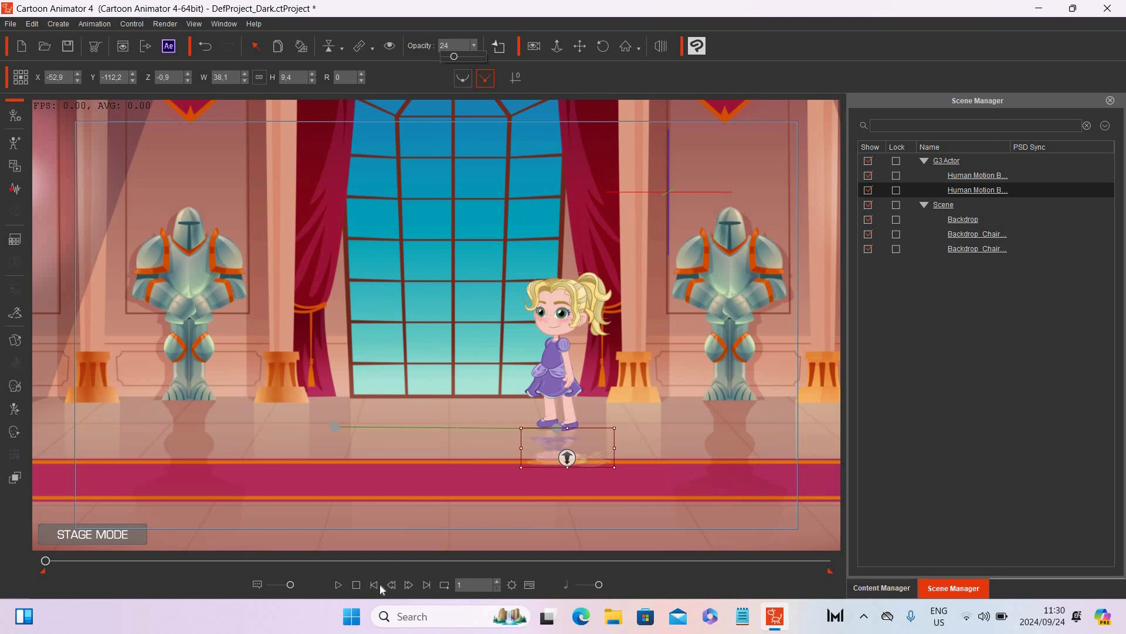
# Step: Play and stop the animation to preview the reflection
pyautogui.click(338, 584)
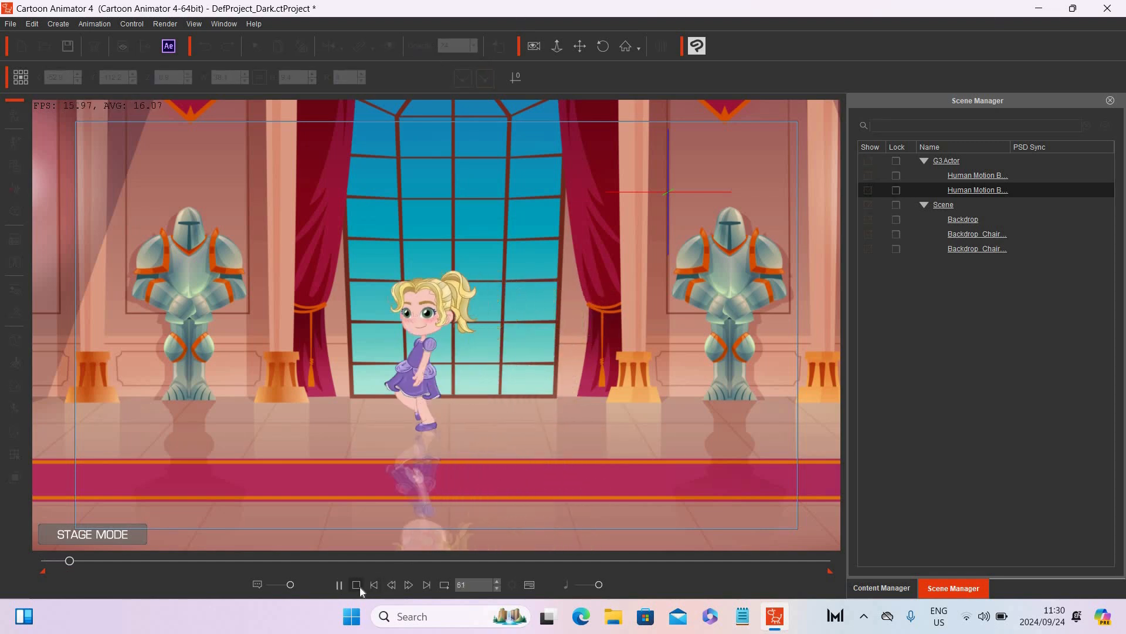
pyautogui.click(360, 587)
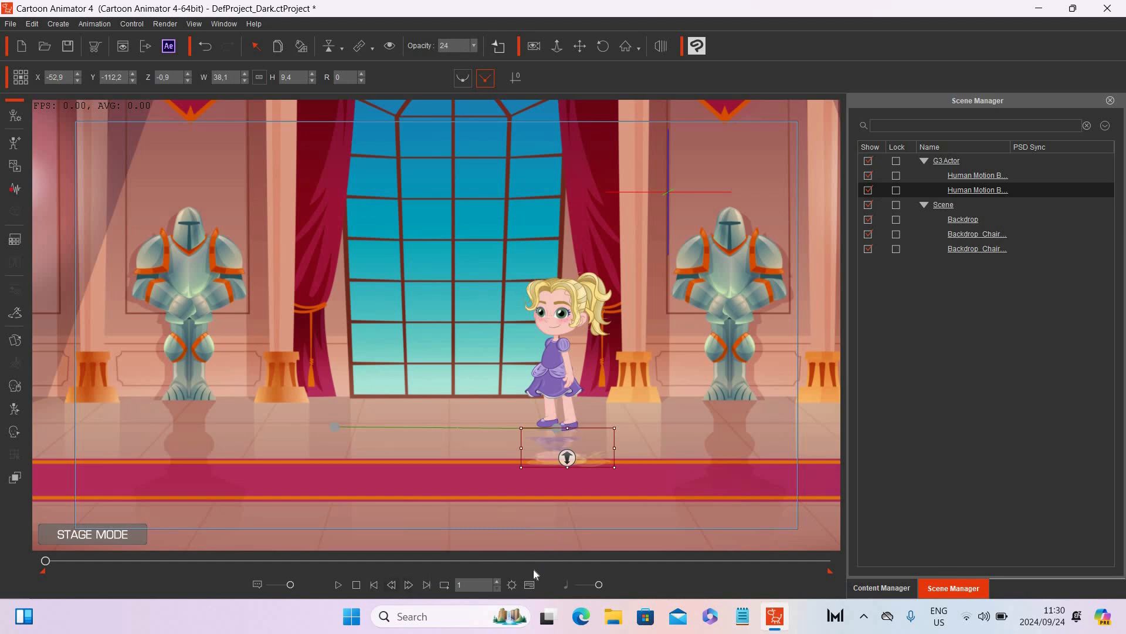
# Step: Open the reflection's Transform track and, at frame 99, move the reflection left beneath the walking character
pyautogui.click(530, 585)
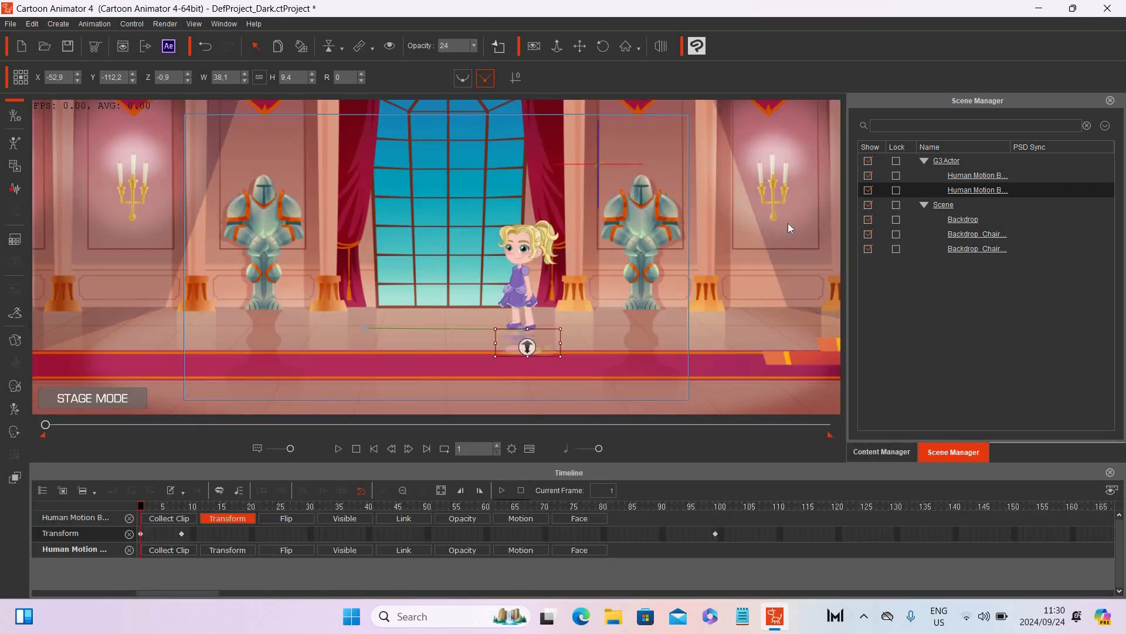
pyautogui.click(992, 175)
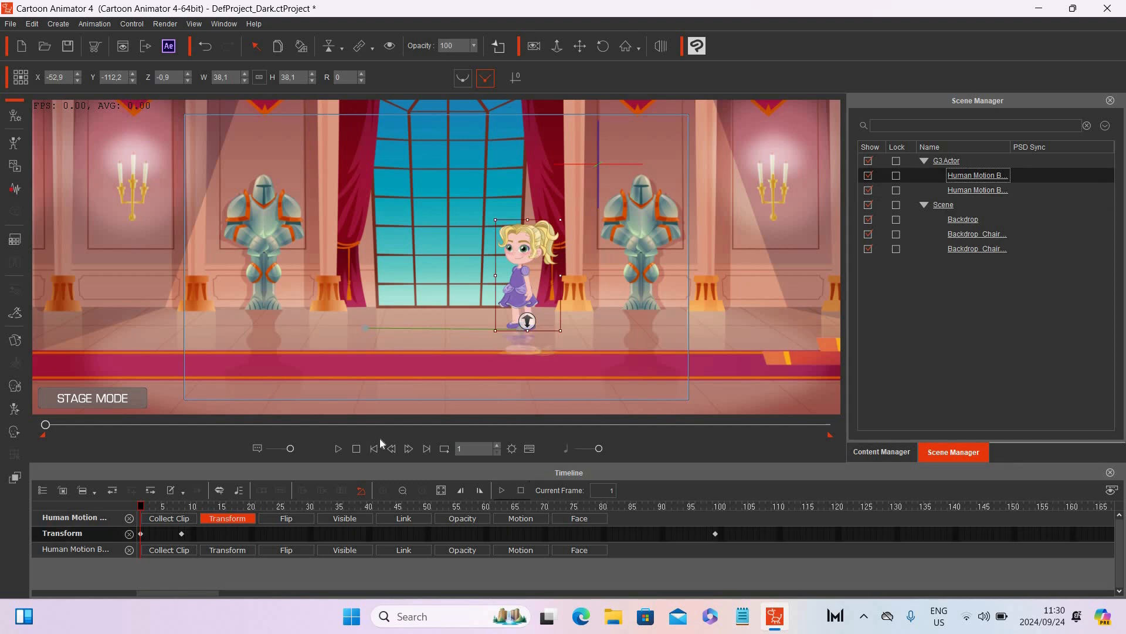
pyautogui.click(129, 518)
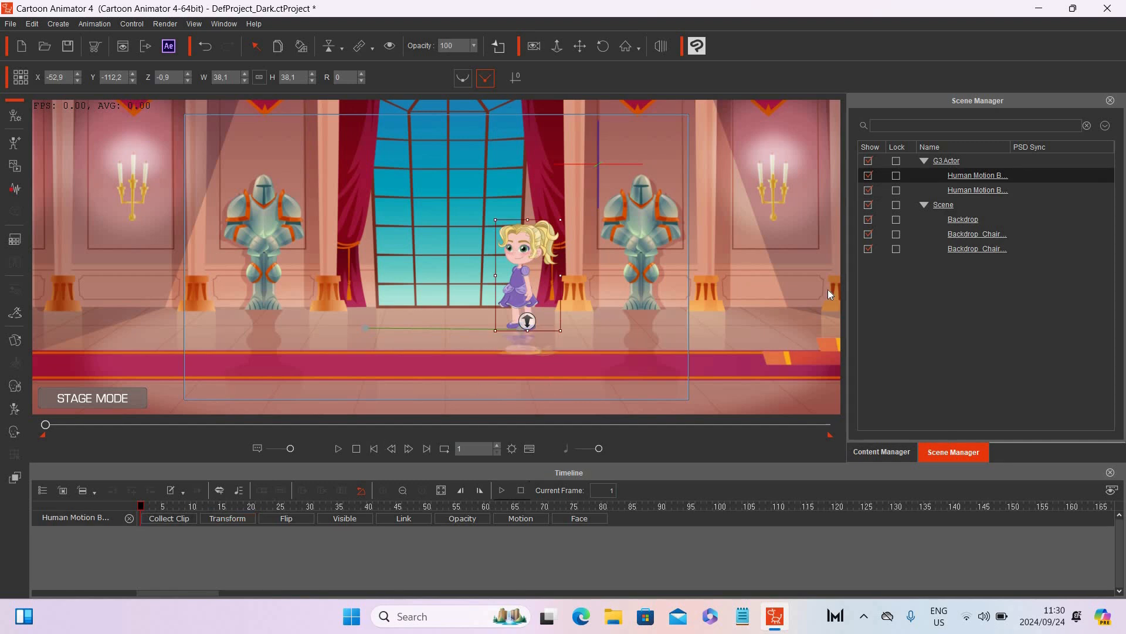
pyautogui.press('Down')
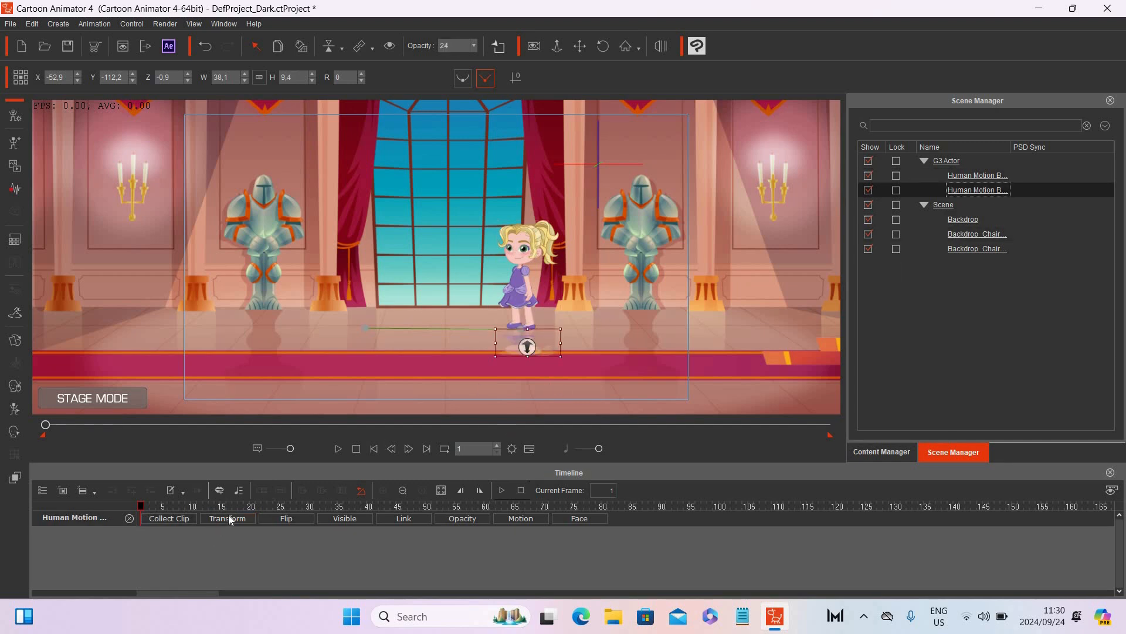
pyautogui.click(227, 517)
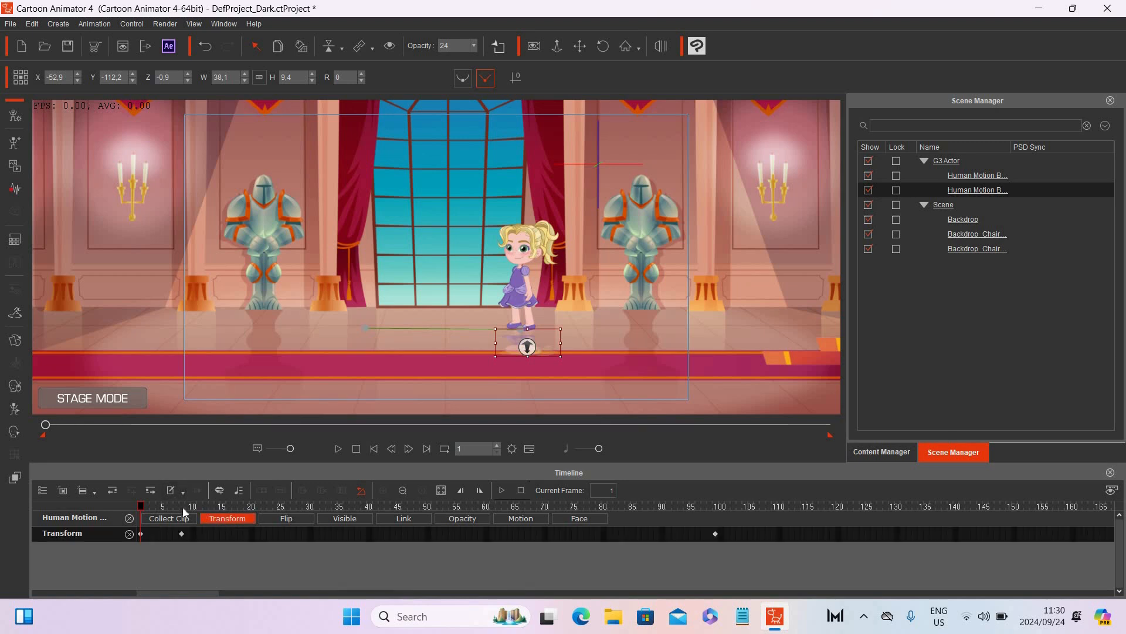
pyautogui.click(182, 509)
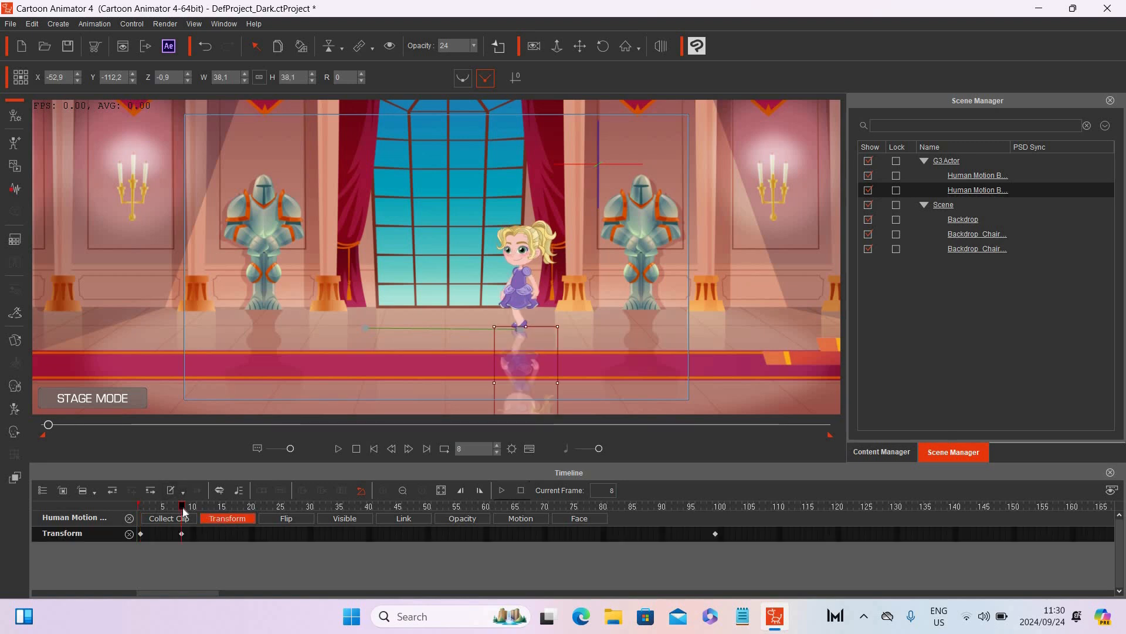
pyautogui.click(140, 533)
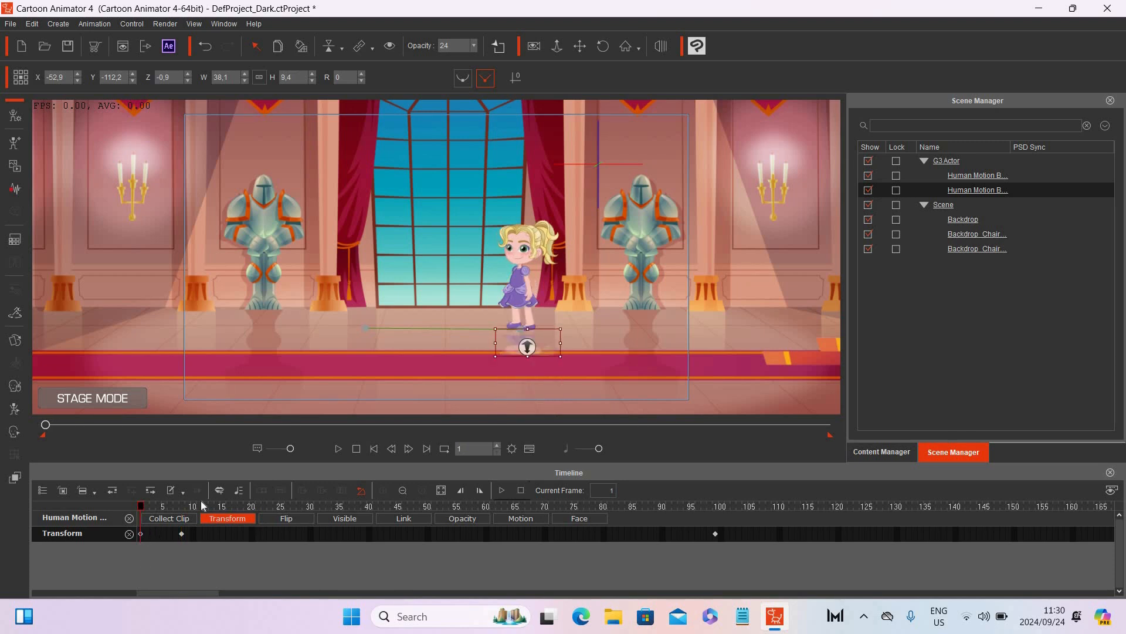
pyautogui.click(180, 504)
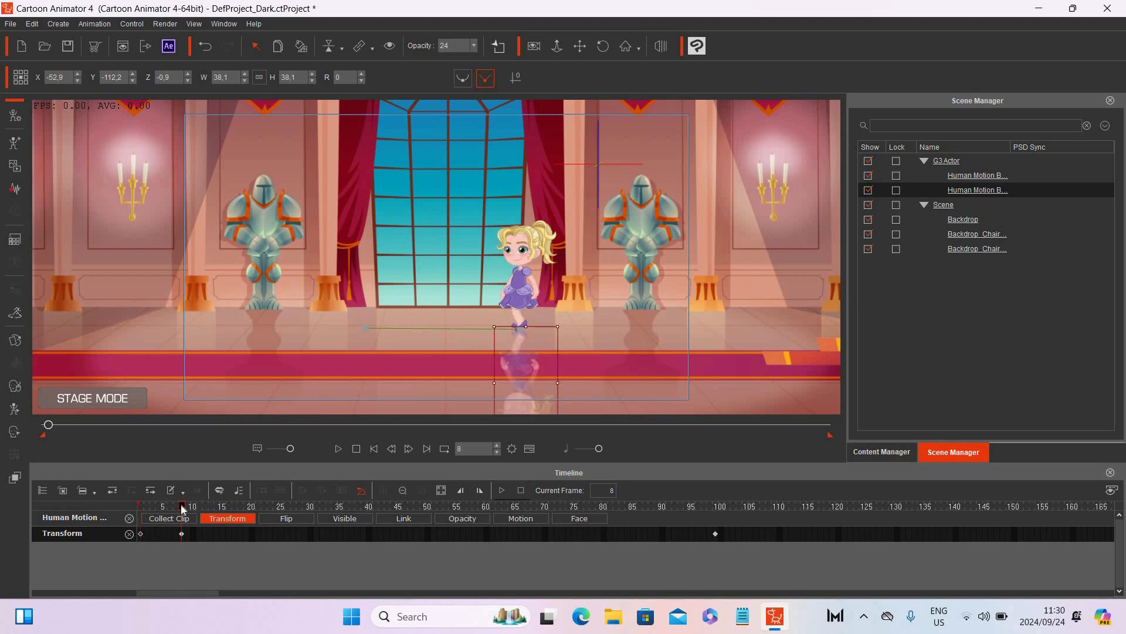
pyautogui.click(716, 506)
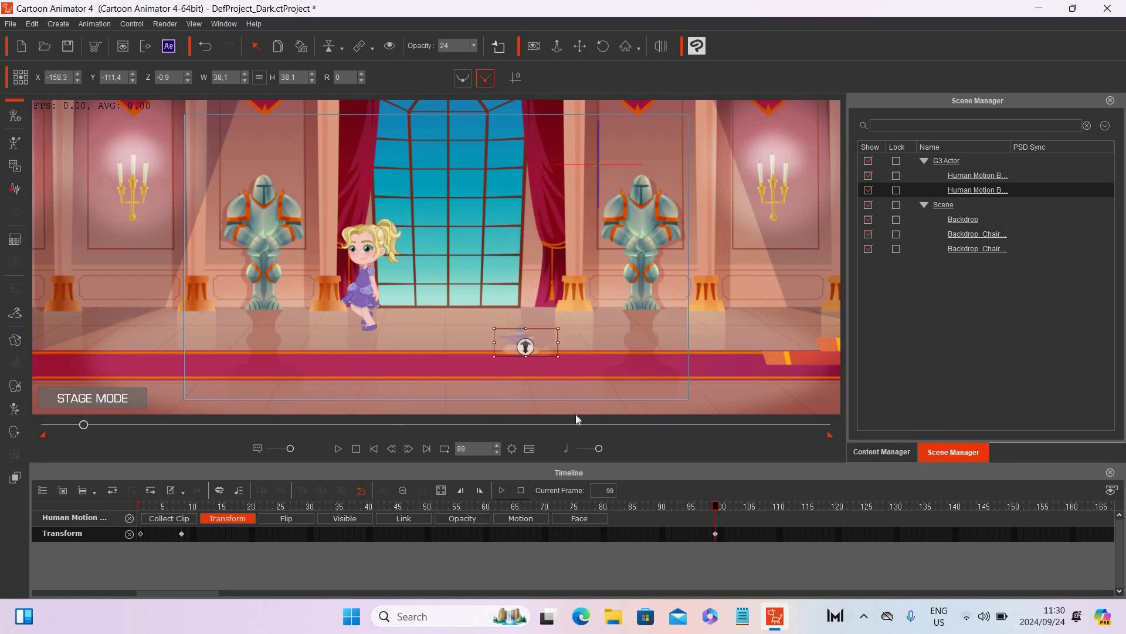
pyautogui.moveTo(508, 330); pyautogui.dragTo(359, 336)
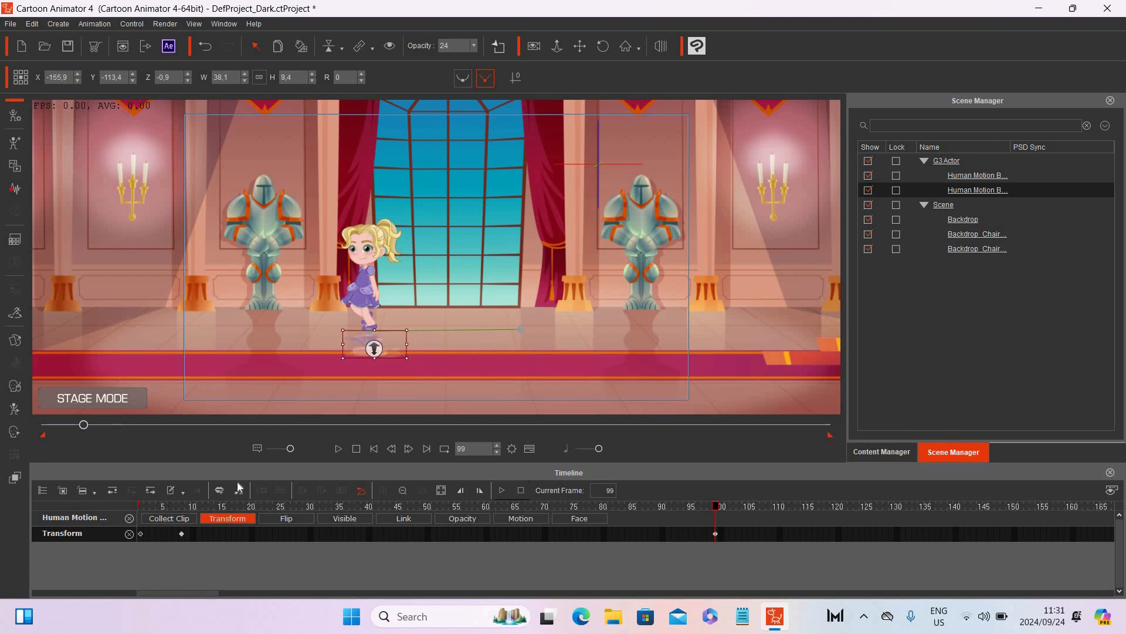
# Step: Set the reflection's Z value to -1.9 at the keyframes on frames 1, 8 and 99
pyautogui.click(373, 448)
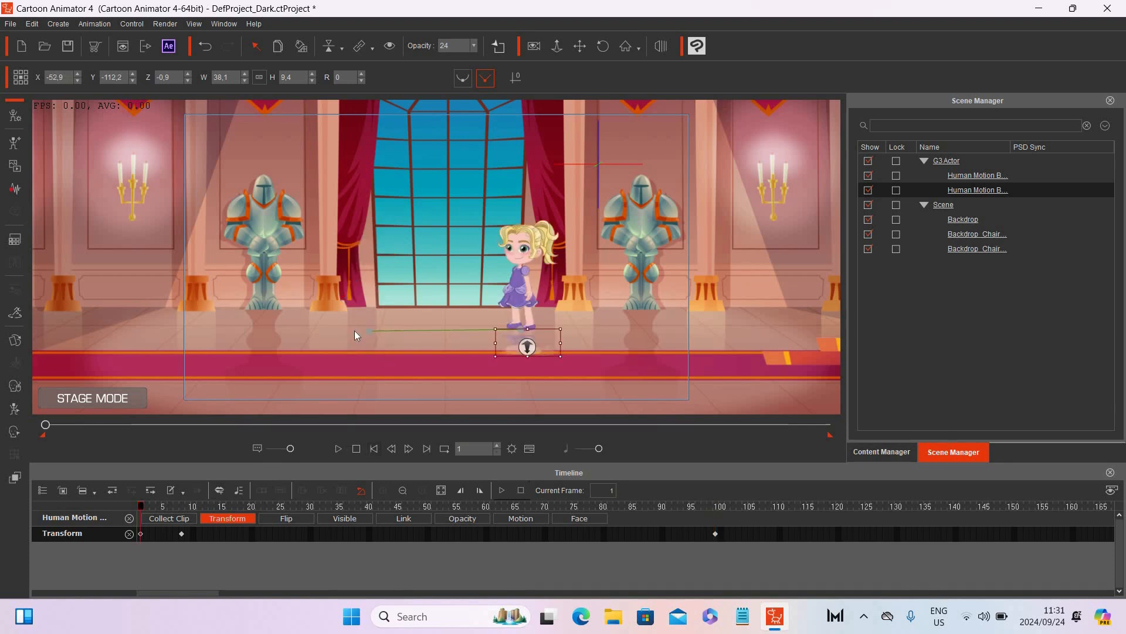
pyautogui.click(188, 81)
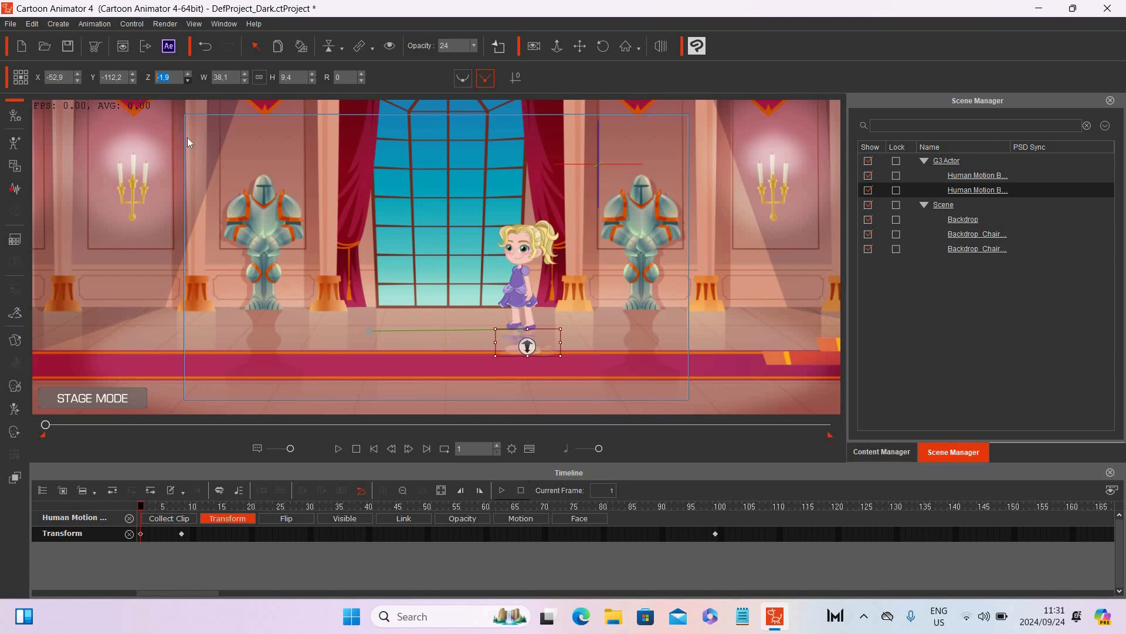
pyautogui.click(180, 507)
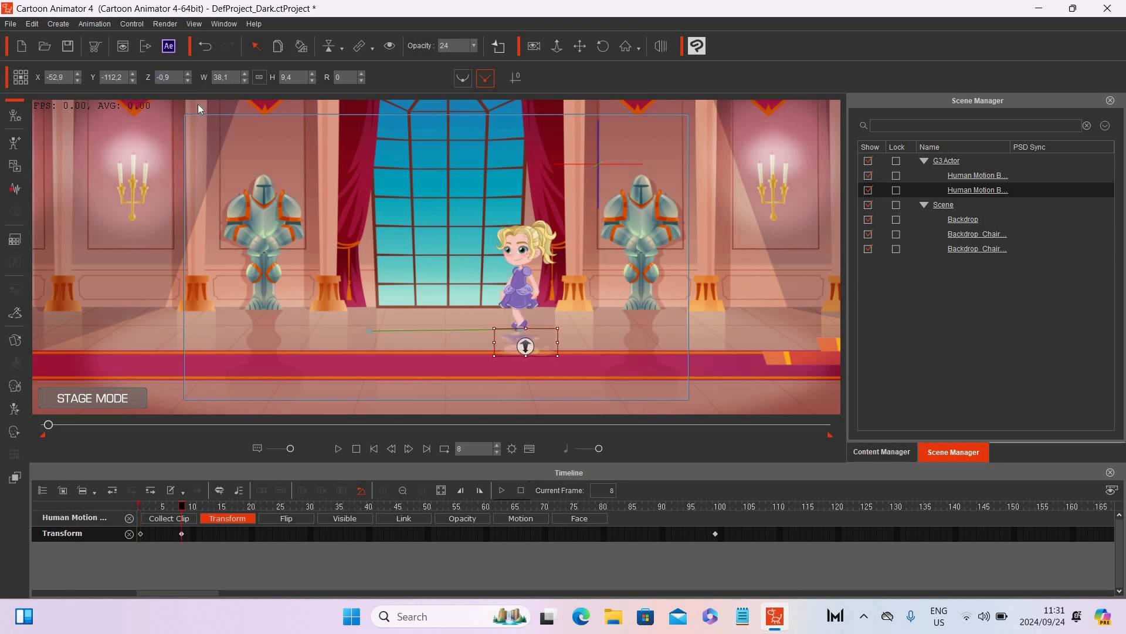
pyautogui.click(188, 81)
pyautogui.click(717, 508)
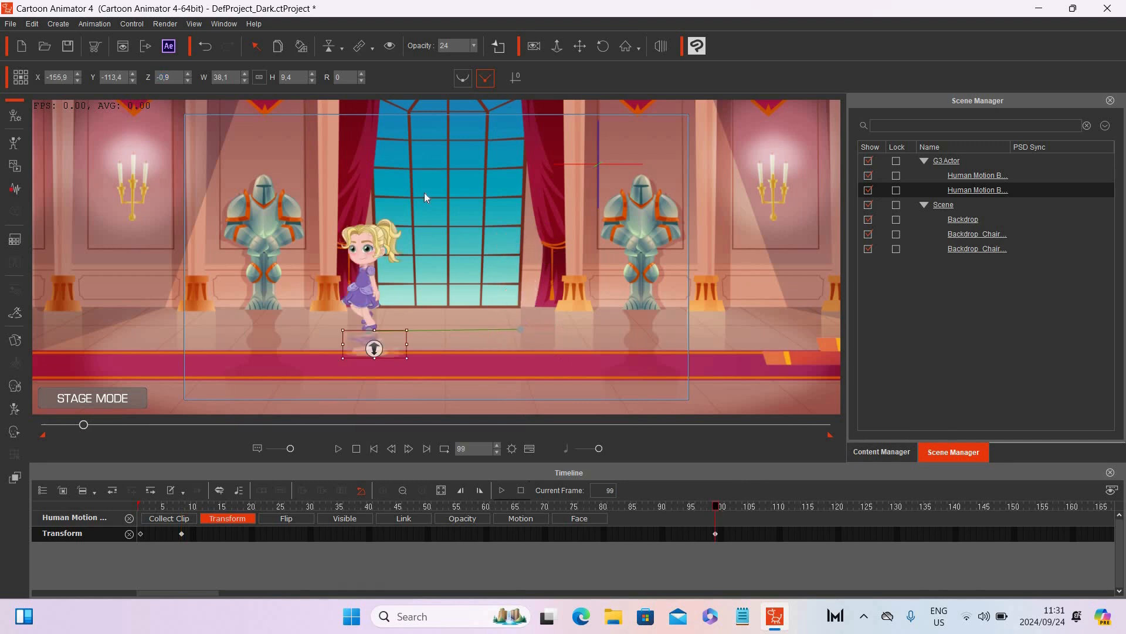
pyautogui.click(186, 82)
# Step: Rewind and play the animation to check the reflection
pyautogui.click(374, 450)
pyautogui.click(338, 449)
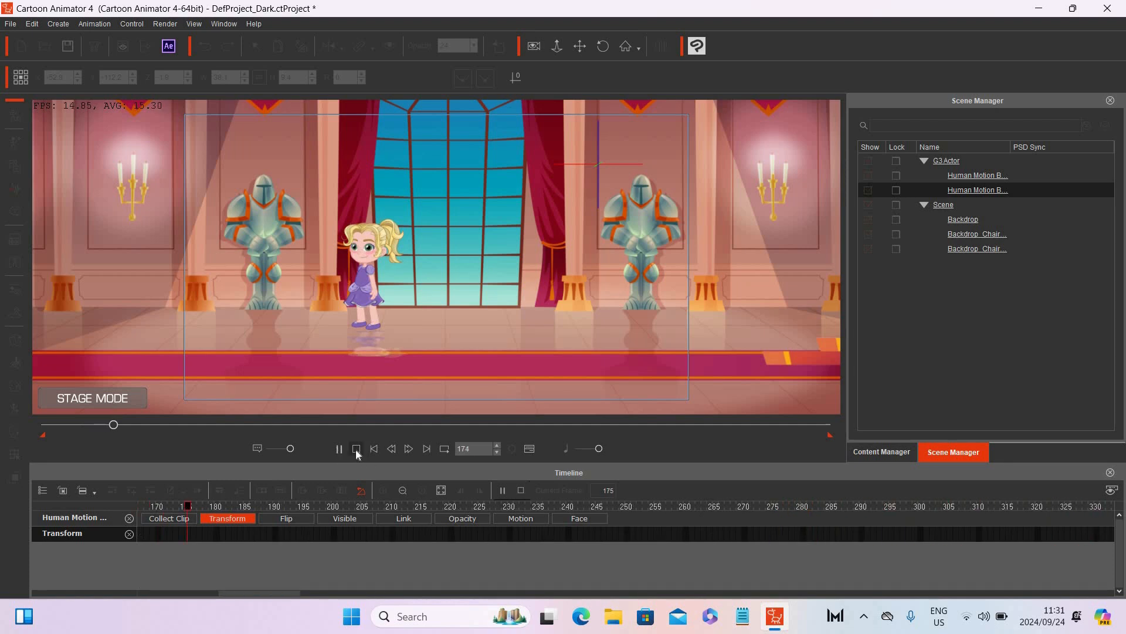
# Step: Stop playback and set the reflection's render style to brightness -100 and contrast 100
pyautogui.click(356, 448)
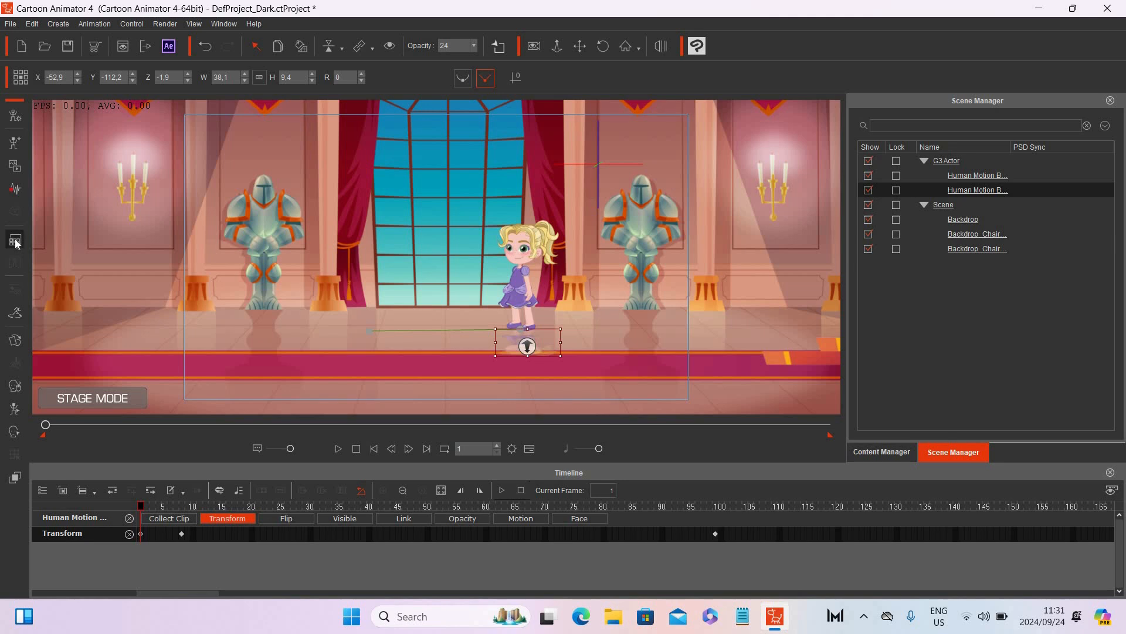
pyautogui.click(16, 241)
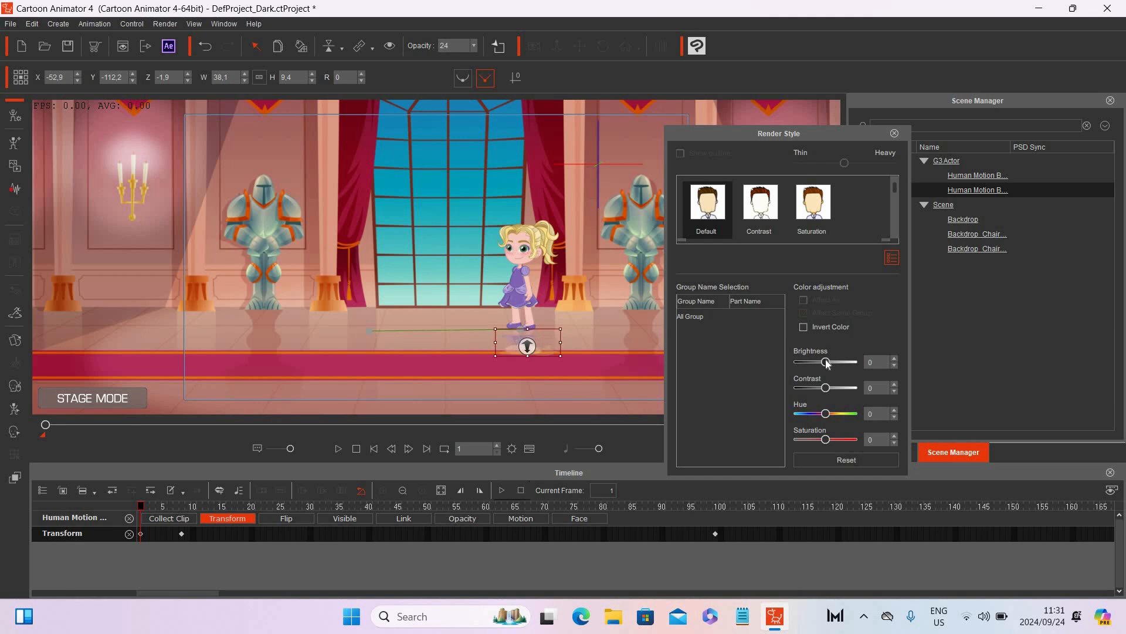
pyautogui.moveTo(828, 363); pyautogui.dragTo(784, 360)
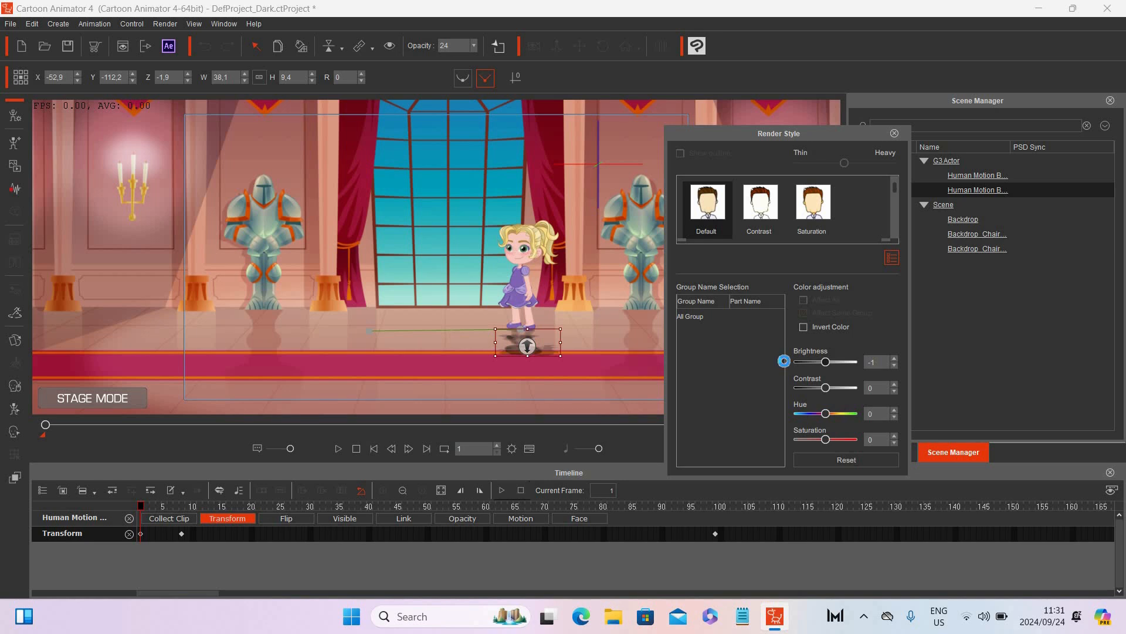
pyautogui.moveTo(784, 361); pyautogui.dragTo(783, 361)
pyautogui.moveTo(827, 391); pyautogui.dragTo(792, 385)
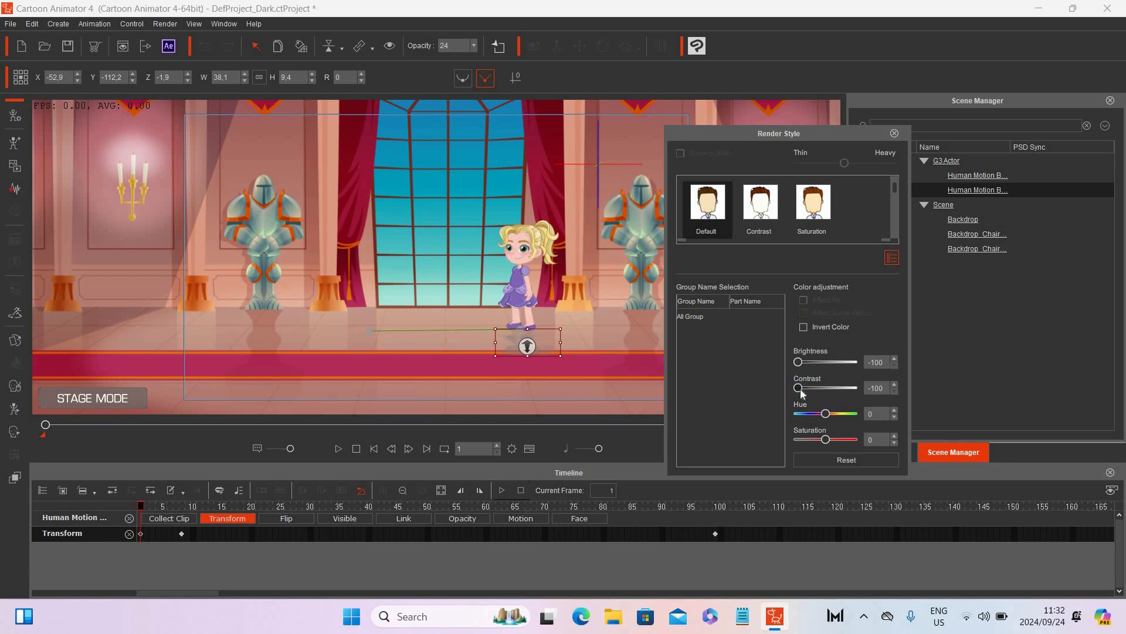
pyautogui.moveTo(800, 388); pyautogui.dragTo(858, 392)
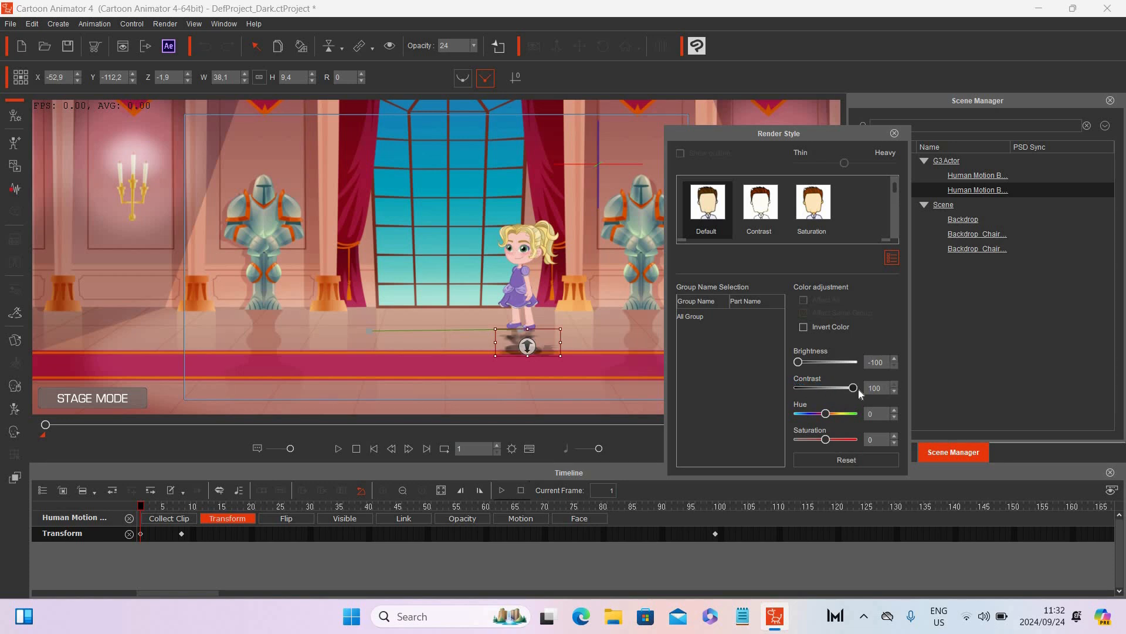
pyautogui.click(895, 134)
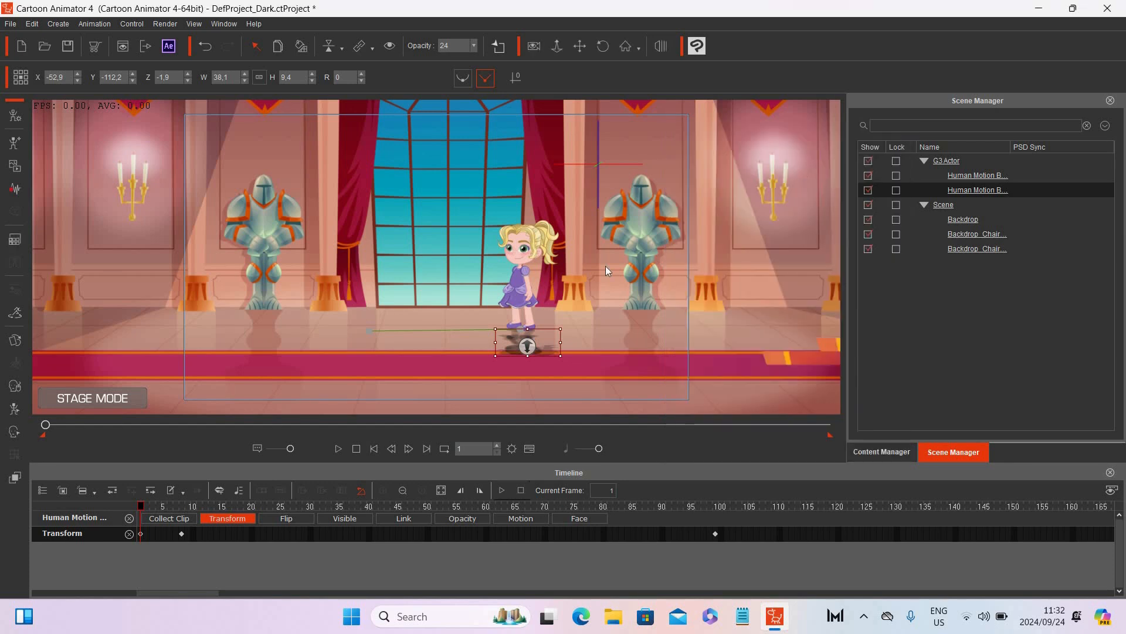
# Step: Select the reflection and set its opacity to 100
pyautogui.click(414, 342)
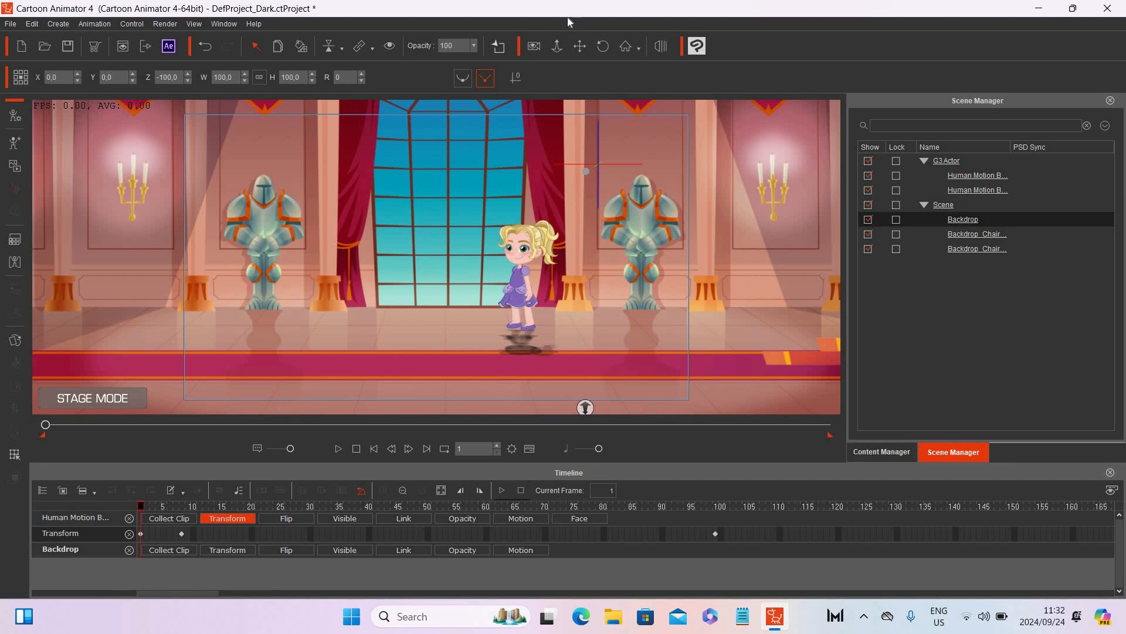
pyautogui.click(559, 47)
pyautogui.moveTo(562, 320); pyautogui.dragTo(569, 57)
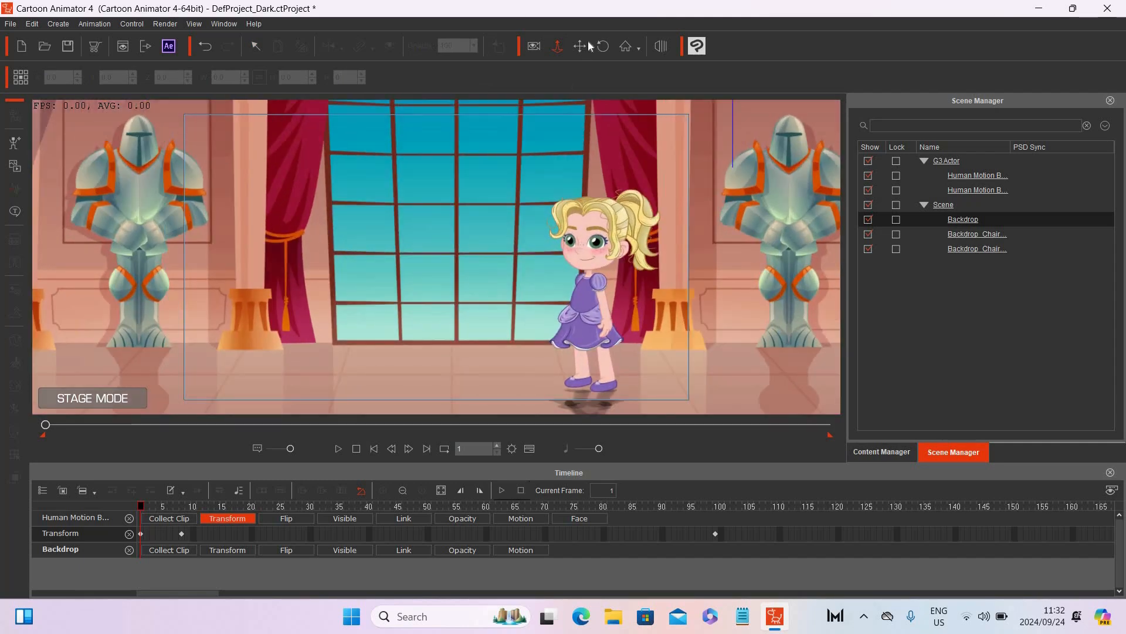
pyautogui.click(580, 46)
pyautogui.moveTo(596, 396); pyautogui.dragTo(507, 320)
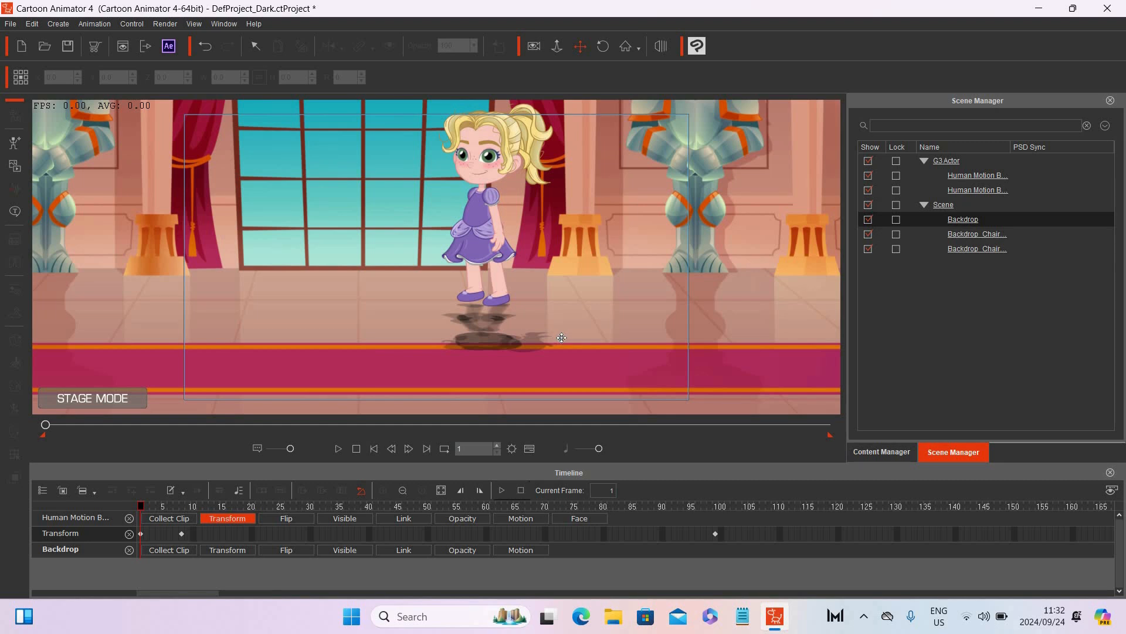
pyautogui.click(557, 47)
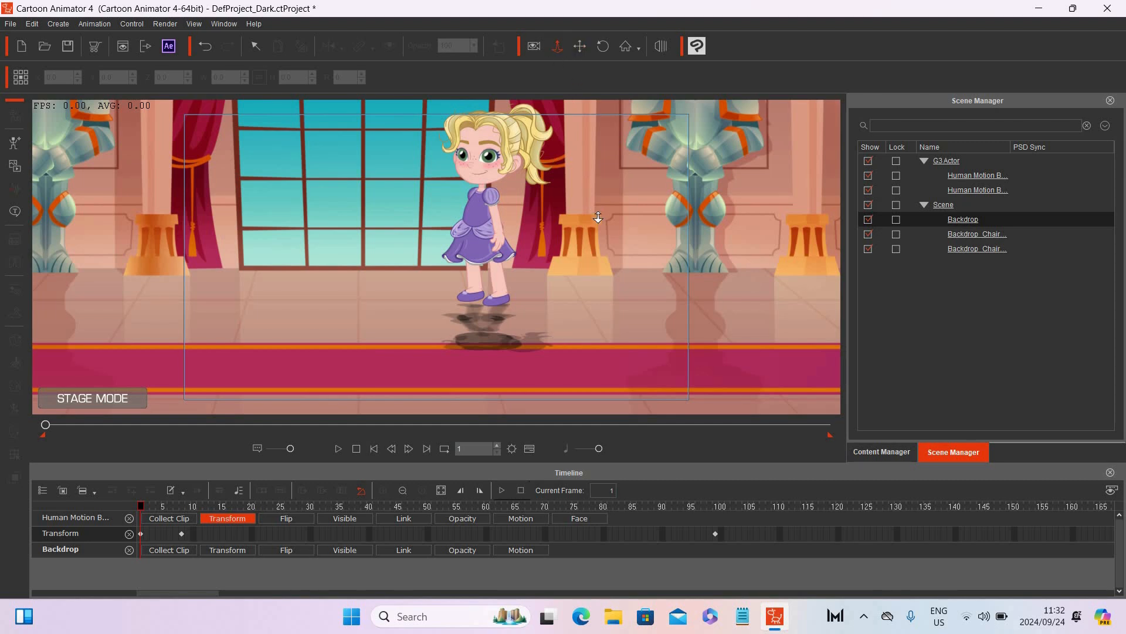
pyautogui.moveTo(591, 284); pyautogui.dragTo(584, 382)
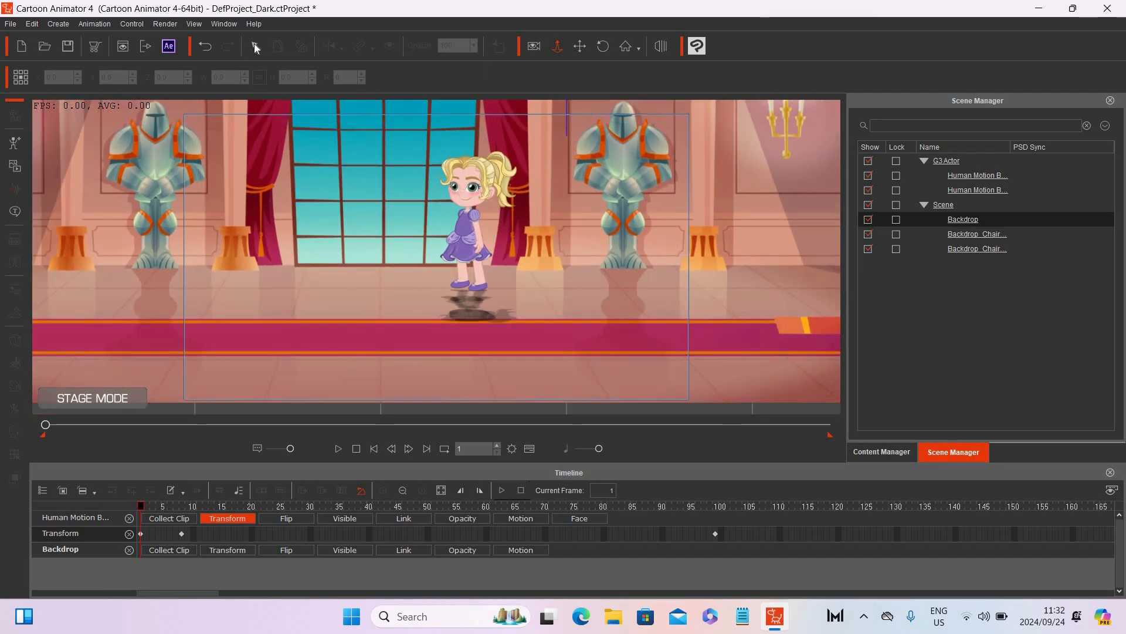
pyautogui.click(255, 45)
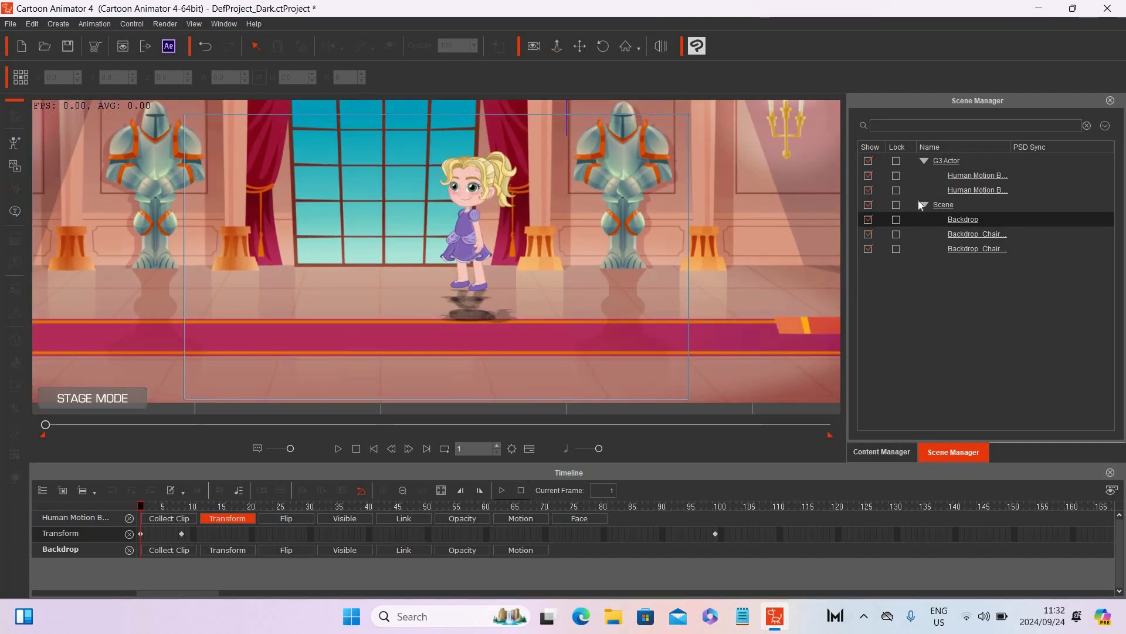
pyautogui.click(977, 190)
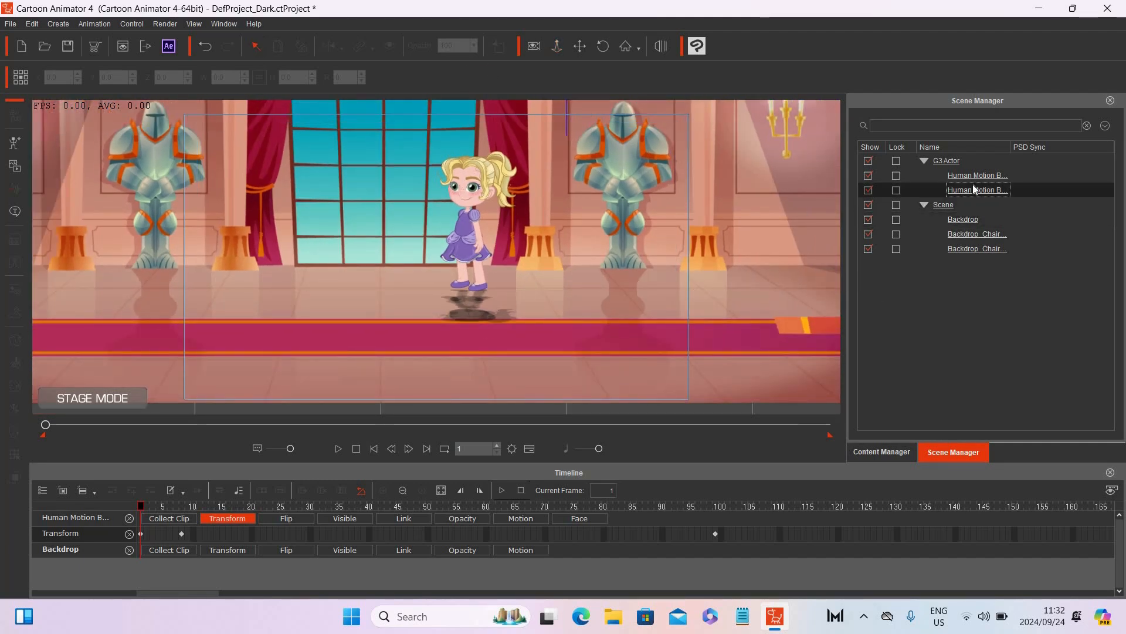
pyautogui.click(473, 46)
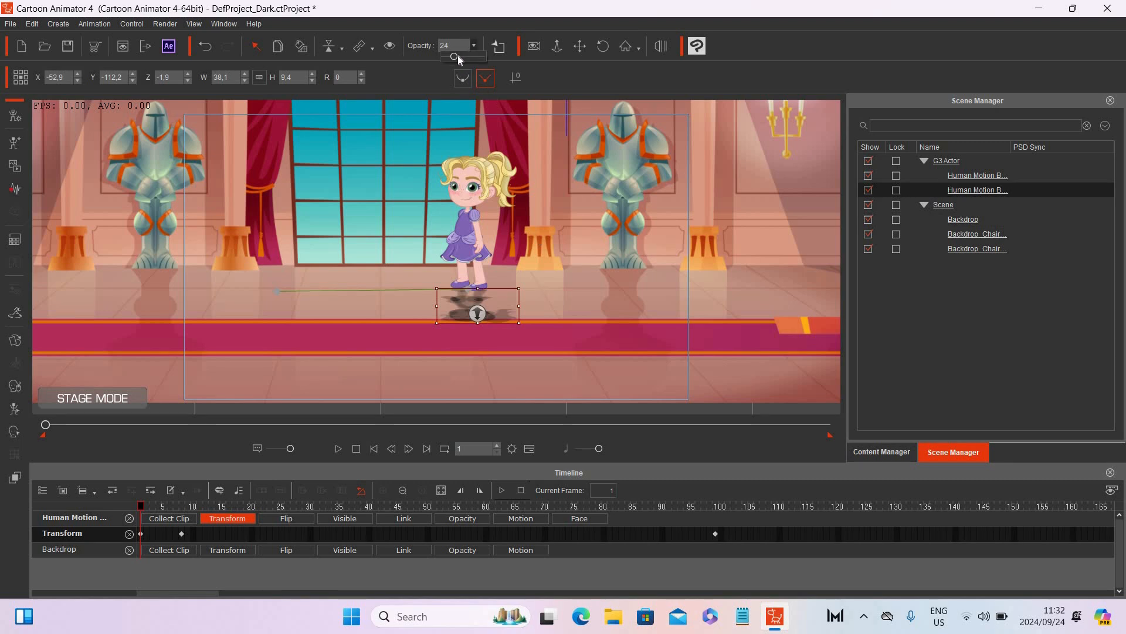
pyautogui.moveTo(457, 57); pyautogui.dragTo(523, 62)
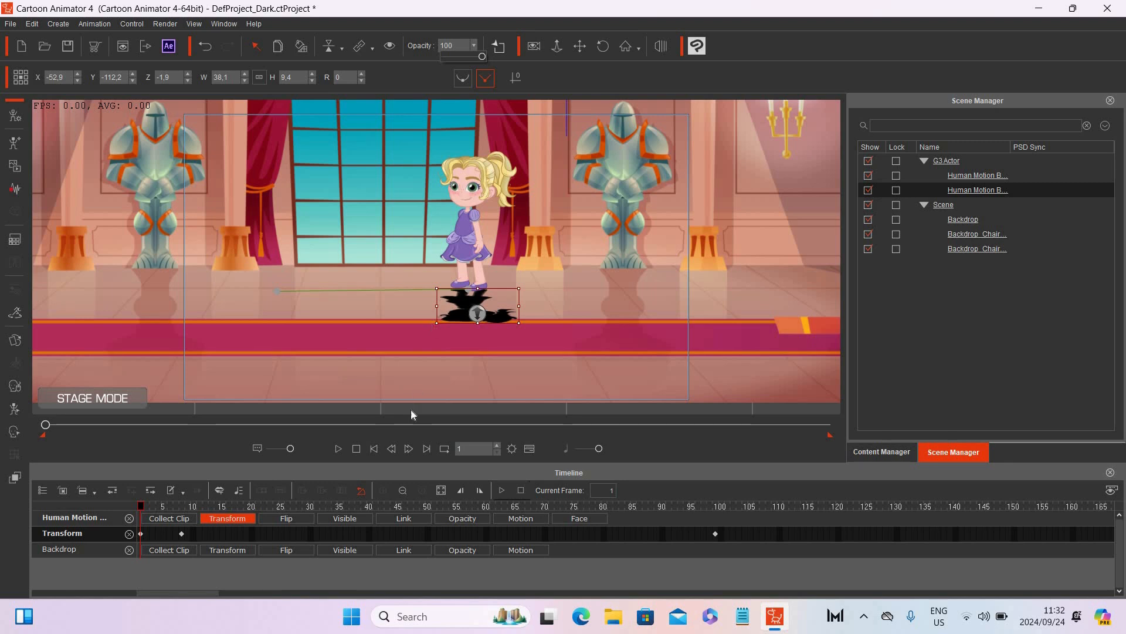
# Step: Play and stop the animation to preview the darkened reflection
pyautogui.click(339, 448)
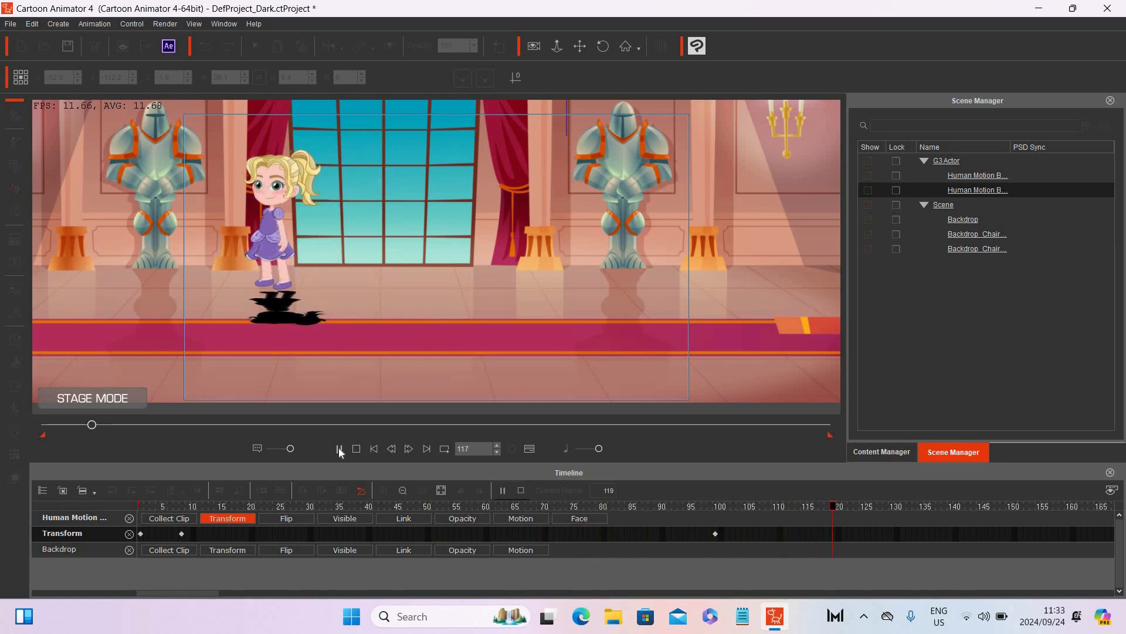
pyautogui.click(356, 448)
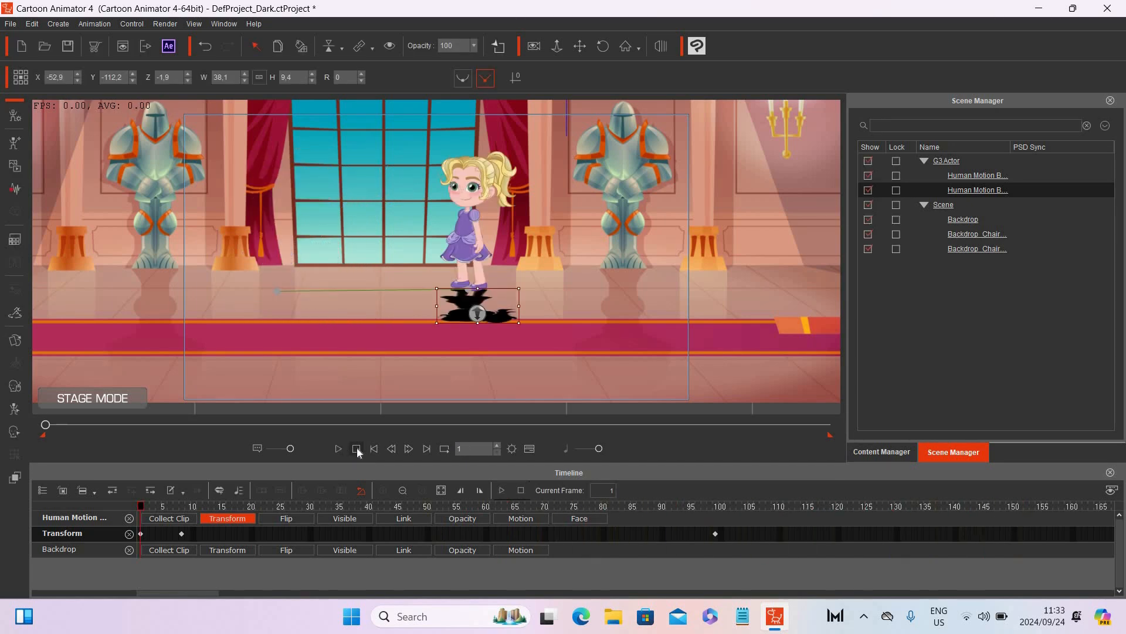
# Step: At frame 99, nudge the reflection slightly left under the character, and scrub the timeline to check its alignment
pyautogui.click(714, 505)
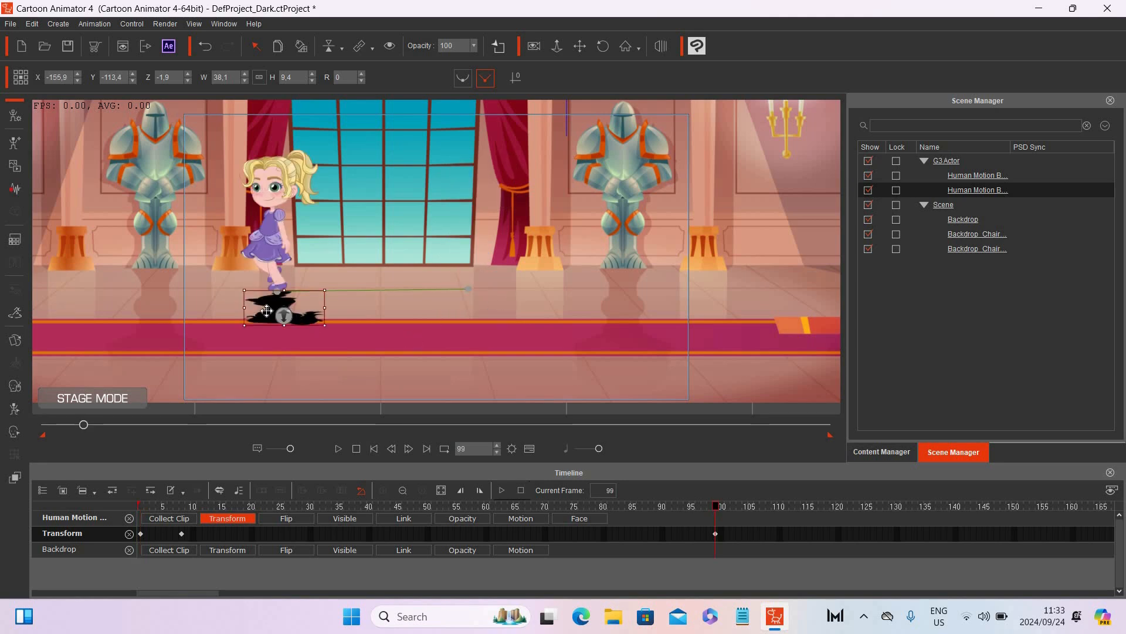
pyautogui.moveTo(266, 310); pyautogui.dragTo(264, 308)
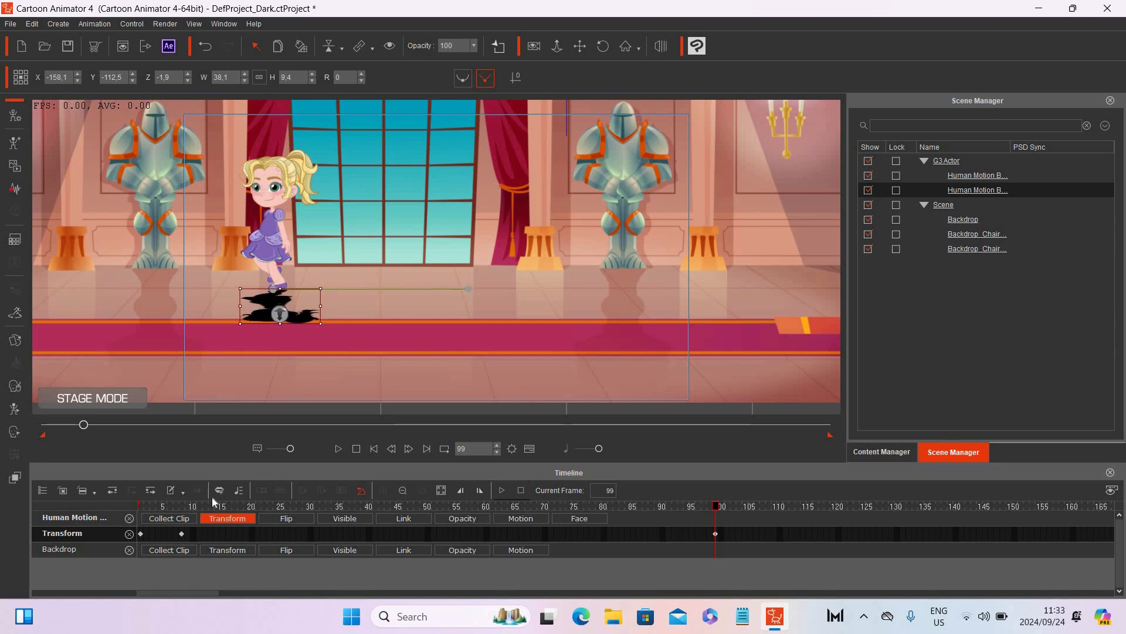
pyautogui.click(183, 506)
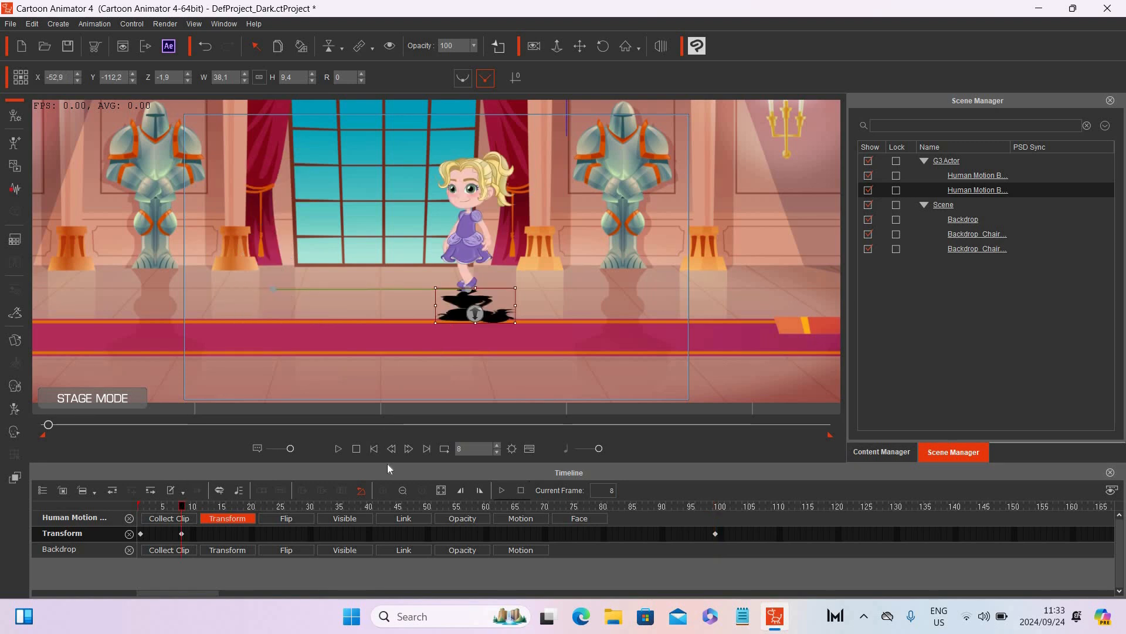
pyautogui.moveTo(442, 506); pyautogui.dragTo(722, 526)
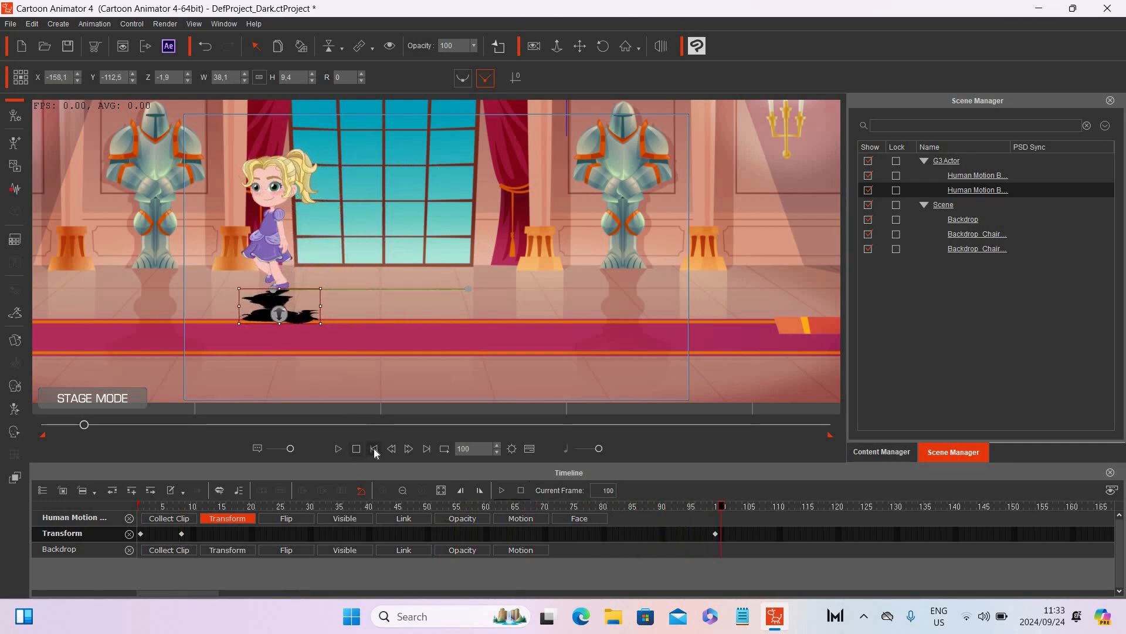